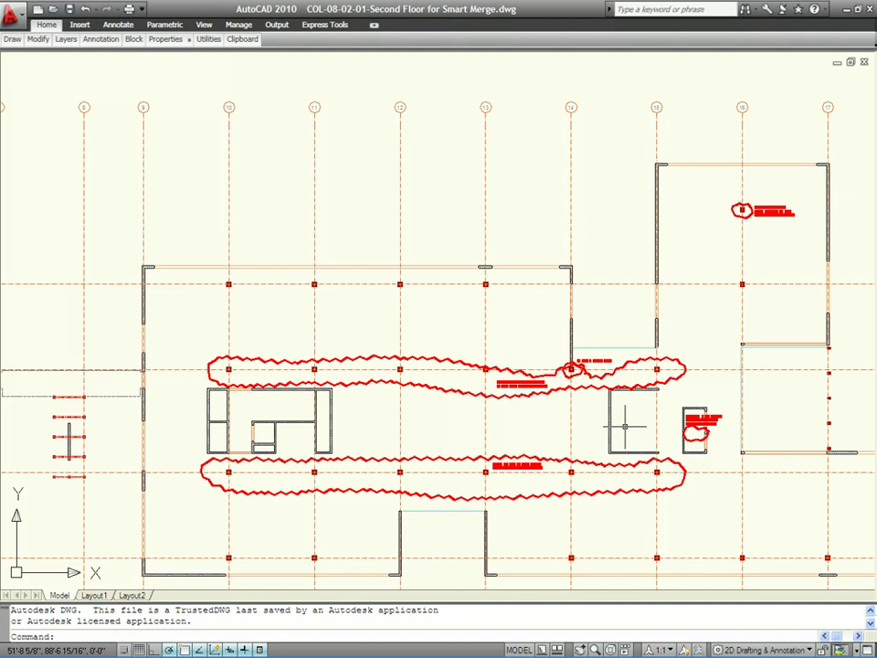
Step: Examine the red markups on the second floor drawing, from the column note to the elevator wall note
scroll(625, 426, up, 3)
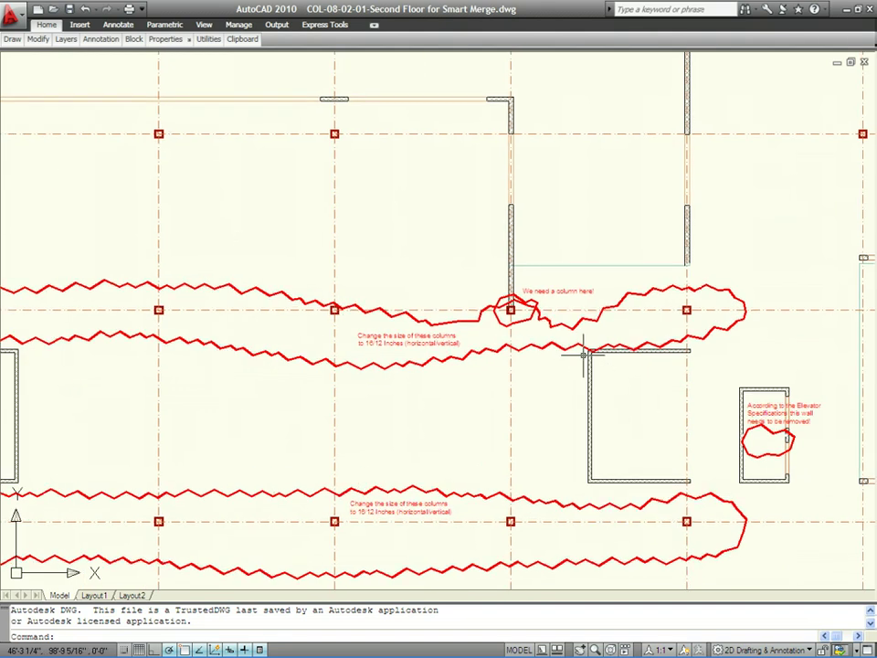
scroll(605, 354, up, 5)
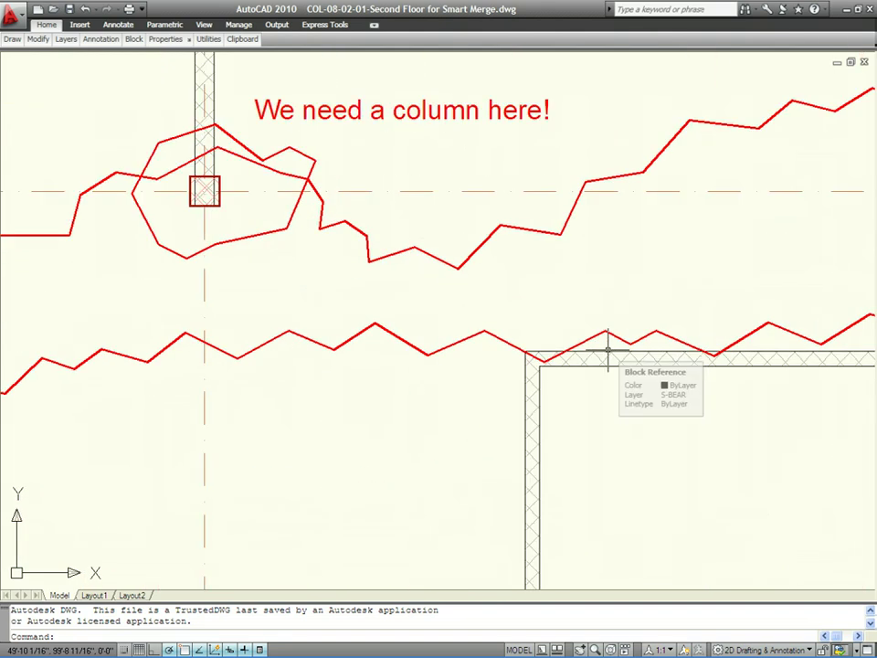
scroll(607, 352, down, 6)
mouse_move(778, 516)
mouse_down()
mouse_move(690, 435)
mouse_move(570, 284)
mouse_up()
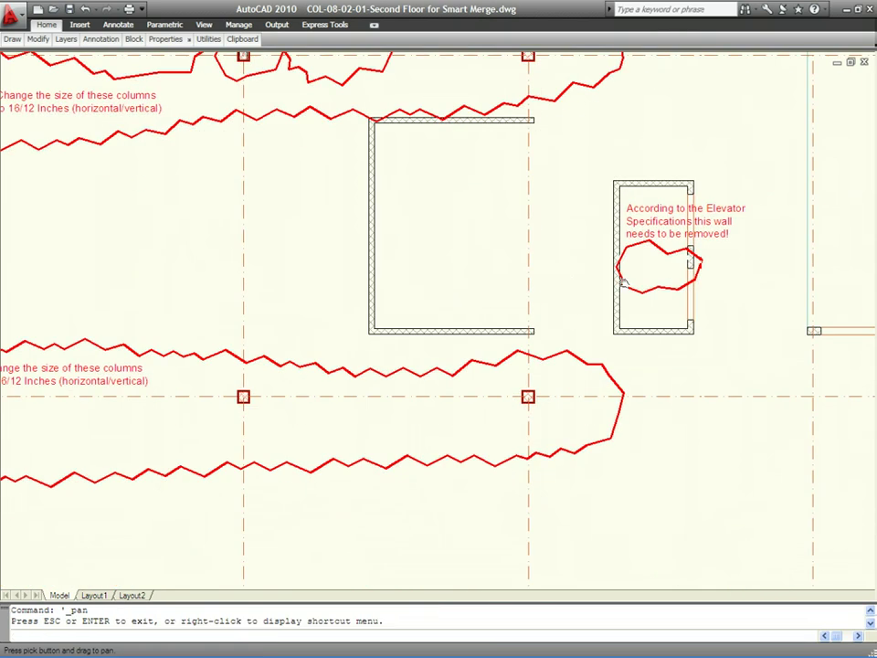
key(Escape)
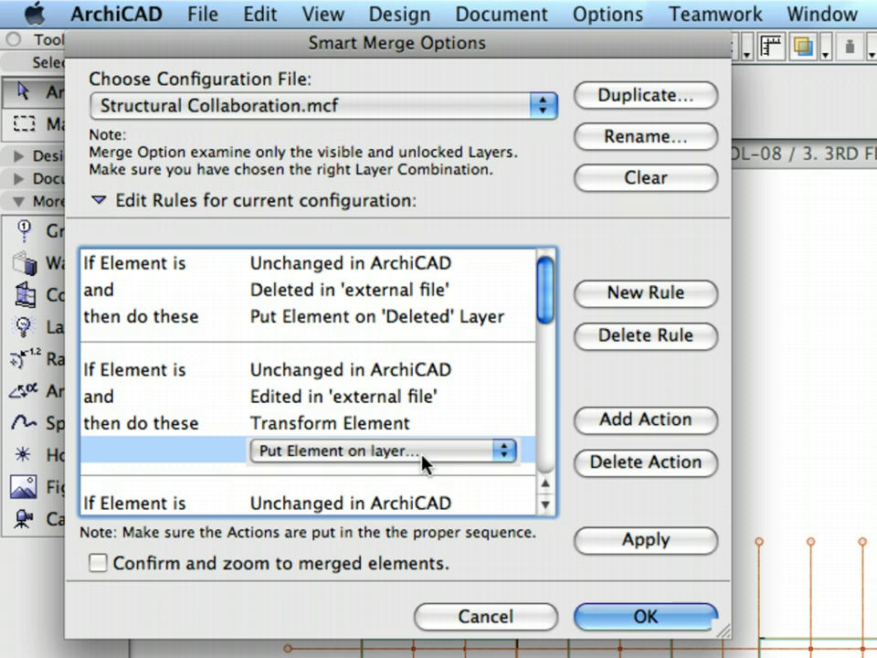
Step: Switch to ArchiCAD and set the Smart Merge rule's second action for elements edited in the external file to Put Element on 'Edited' Layer
click(435, 452)
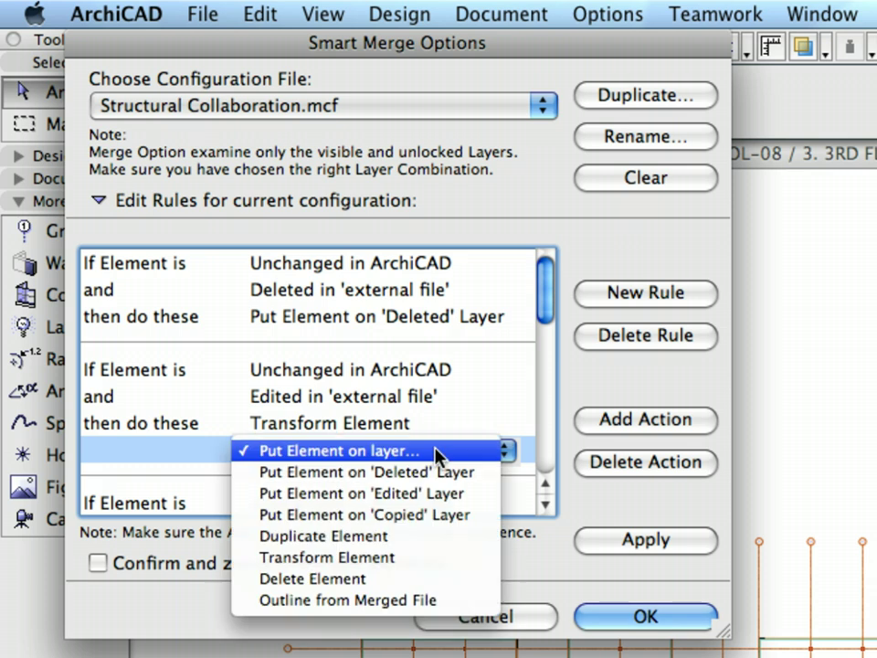
click(457, 499)
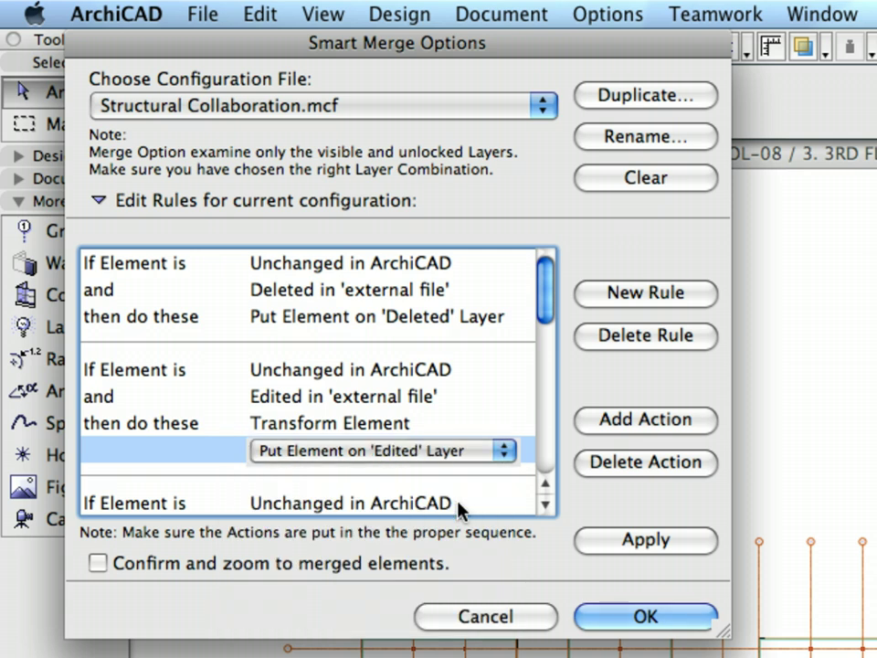
key(Return)
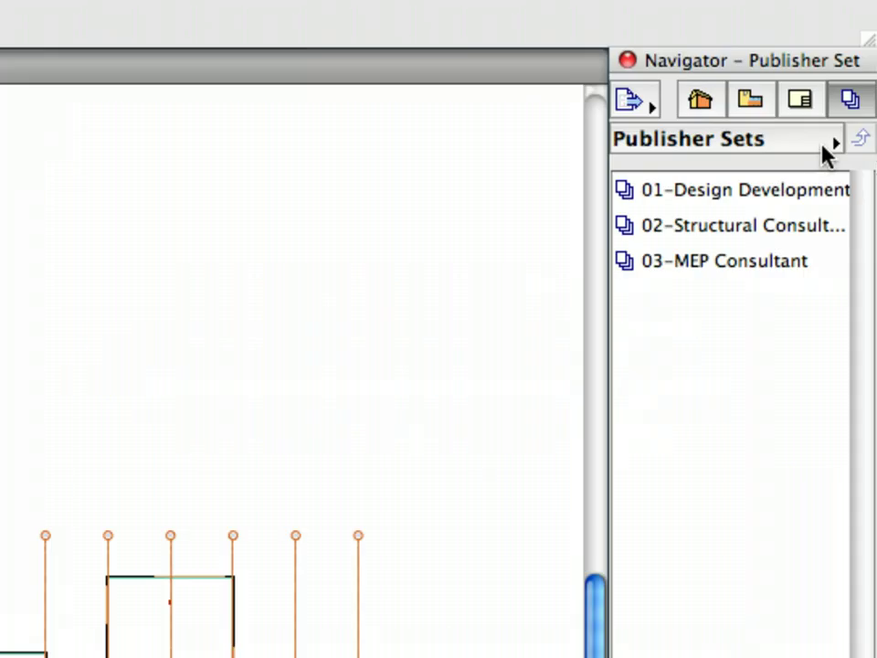
Step: Show the 02-Structural Consultant publisher set and select its 04 3RD FLOOR view
click(854, 114)
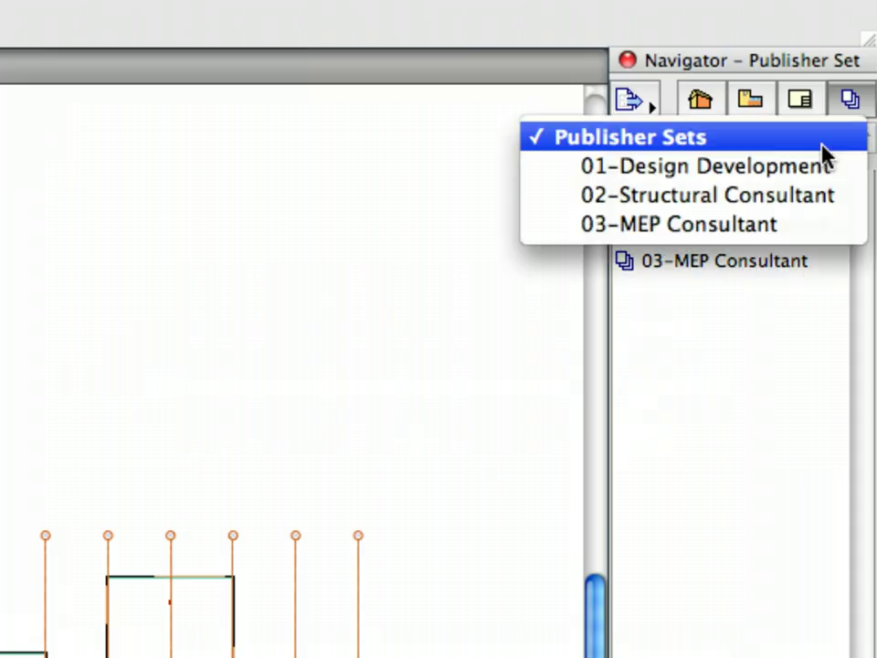
click(828, 197)
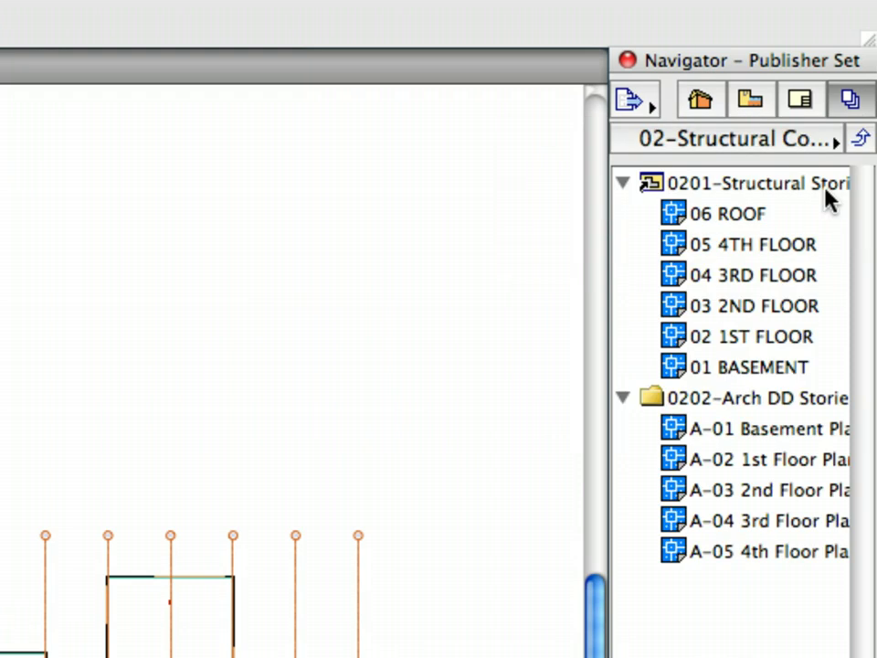
click(793, 276)
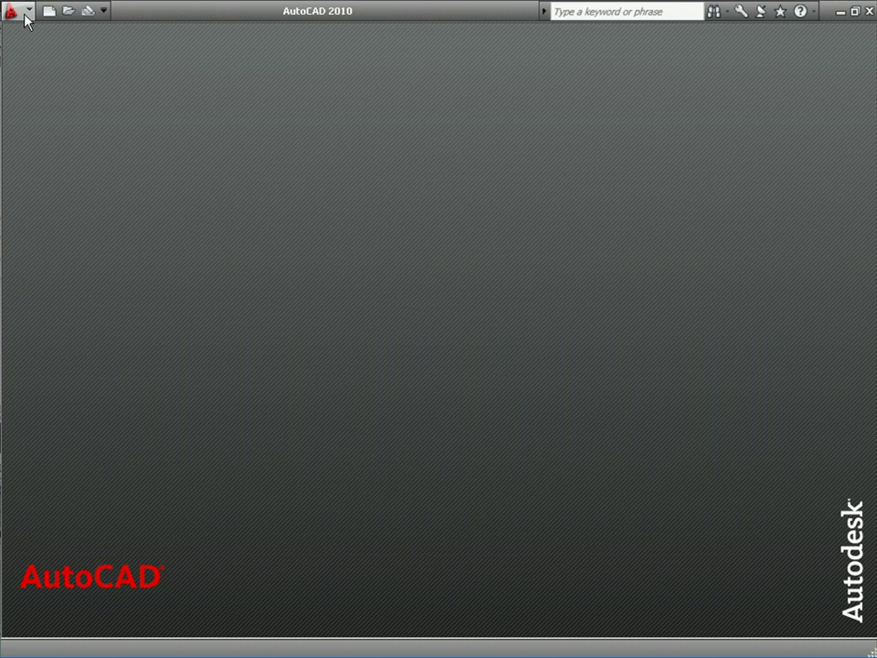
Step: Switch to AutoCAD and open COL-08-02-01-3RD FLOOR for Smart Merge.dwg from the Chapter 08 folder
click(17, 10)
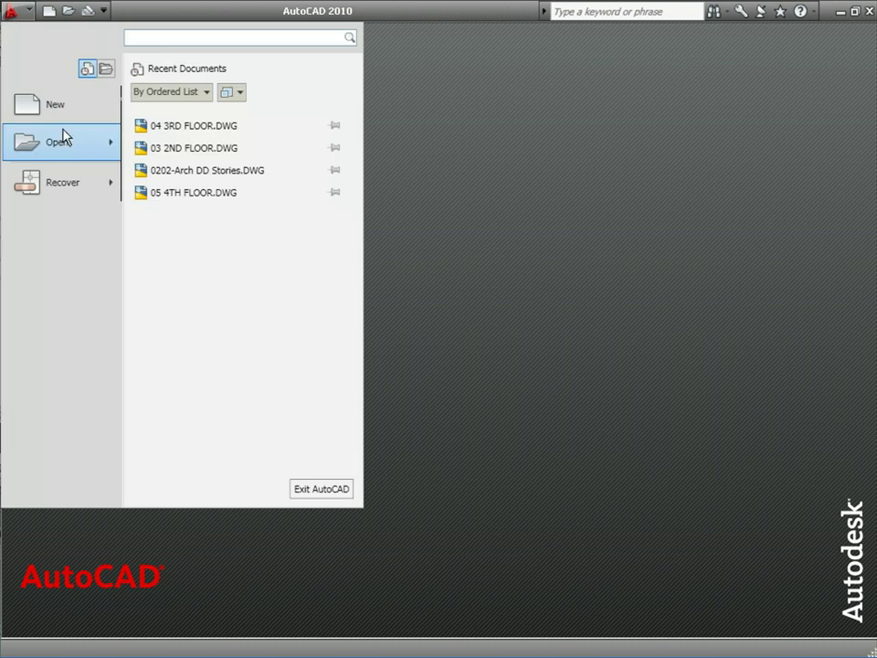
mouse_move(111, 135)
click(170, 117)
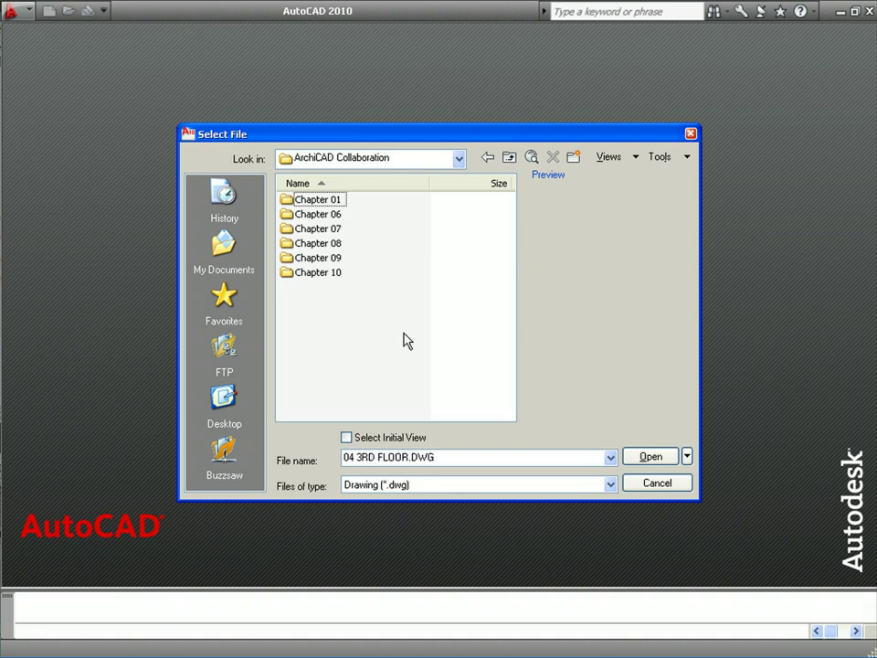
double_click(332, 244)
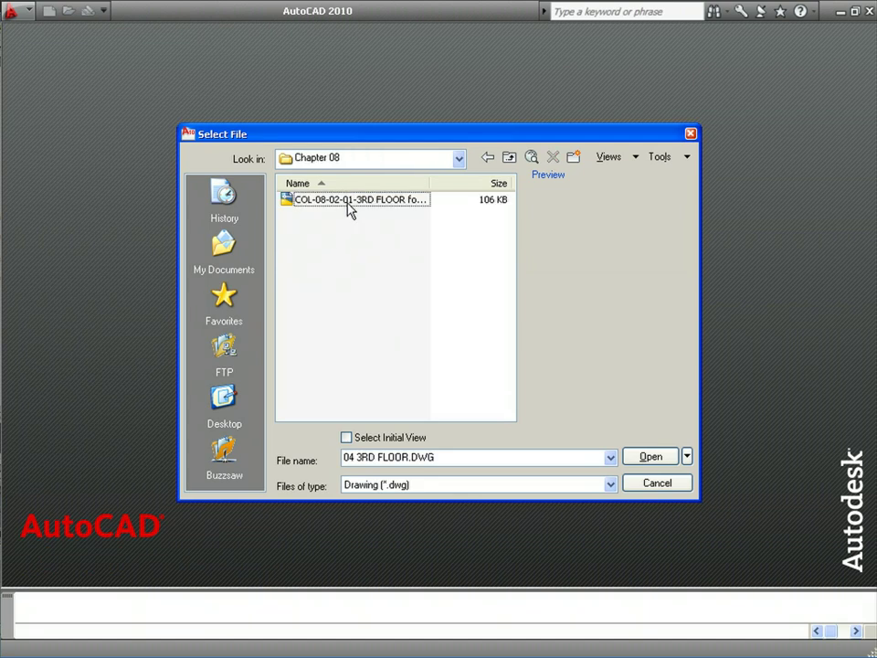
click(350, 208)
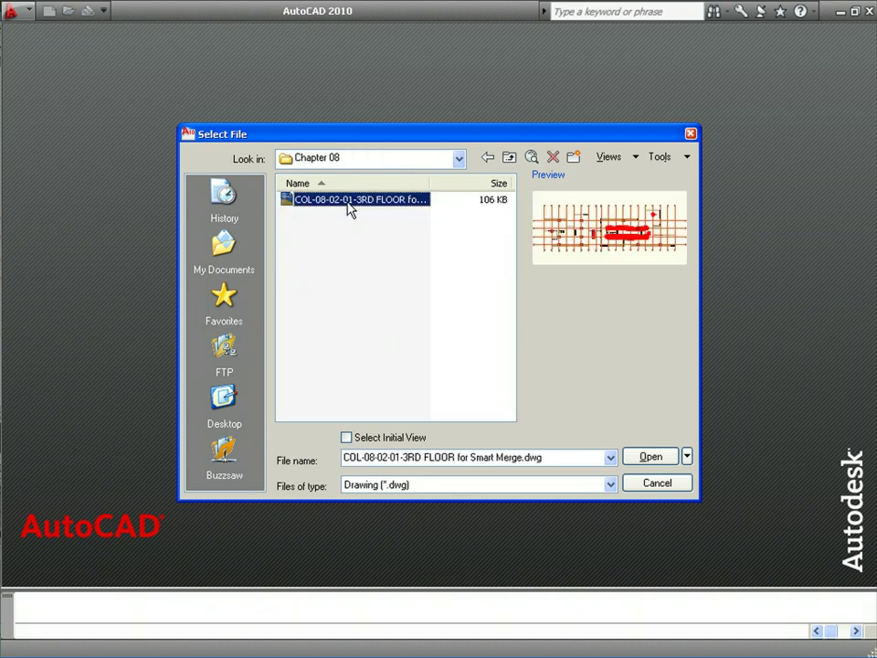
double_click(349, 201)
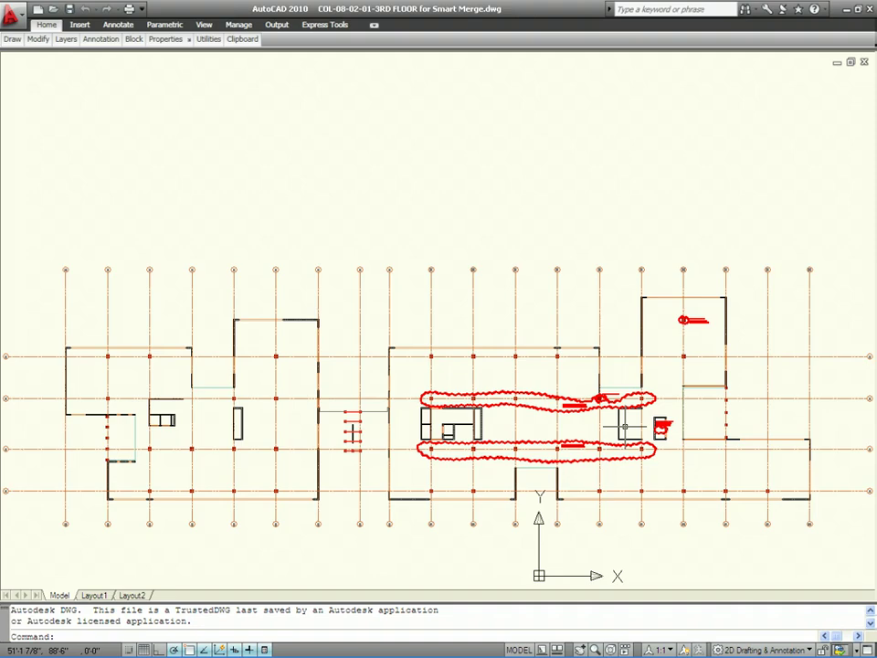
Step: Examine the column and revision cloud beside the note requesting a column on the 3rd floor plan
scroll(625, 426, up, 5)
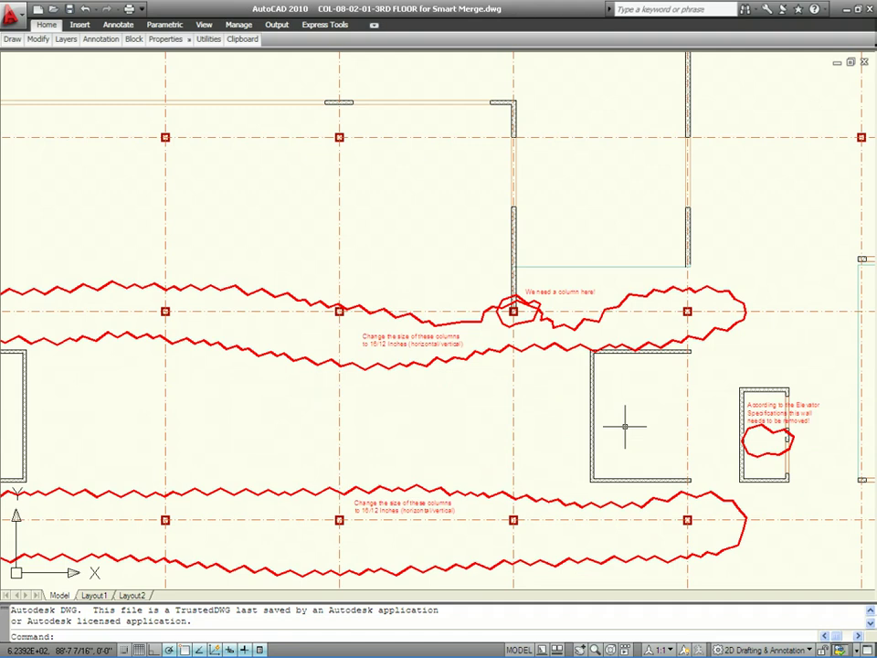
scroll(625, 427, up, 4)
mouse_move(663, 310)
middle_down()
mouse_move(468, 329)
mouse_move(522, 405)
mouse_move(647, 422)
mouse_move(618, 396)
middle_up()
scroll(385, 294, up, 5)
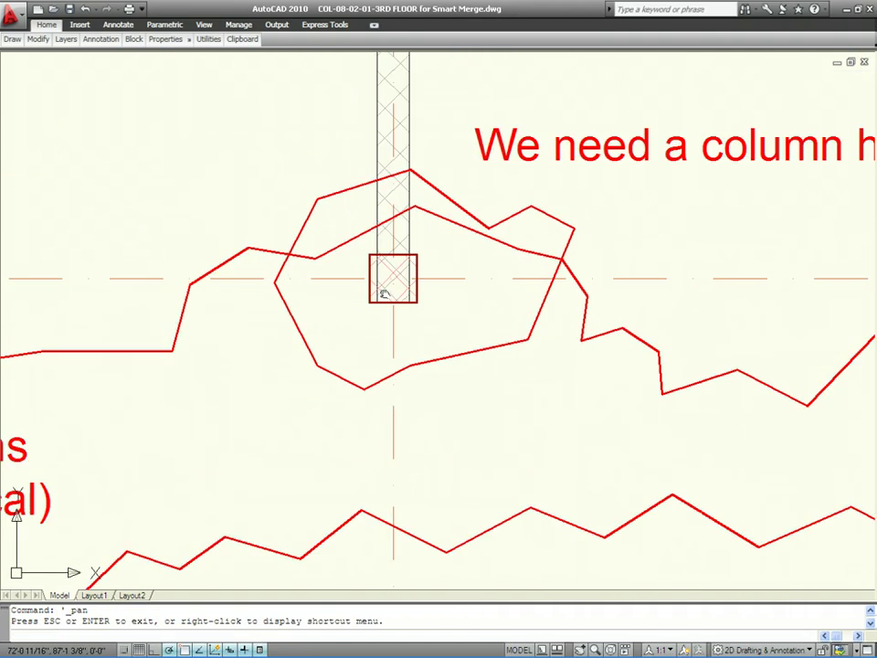
key(Escape)
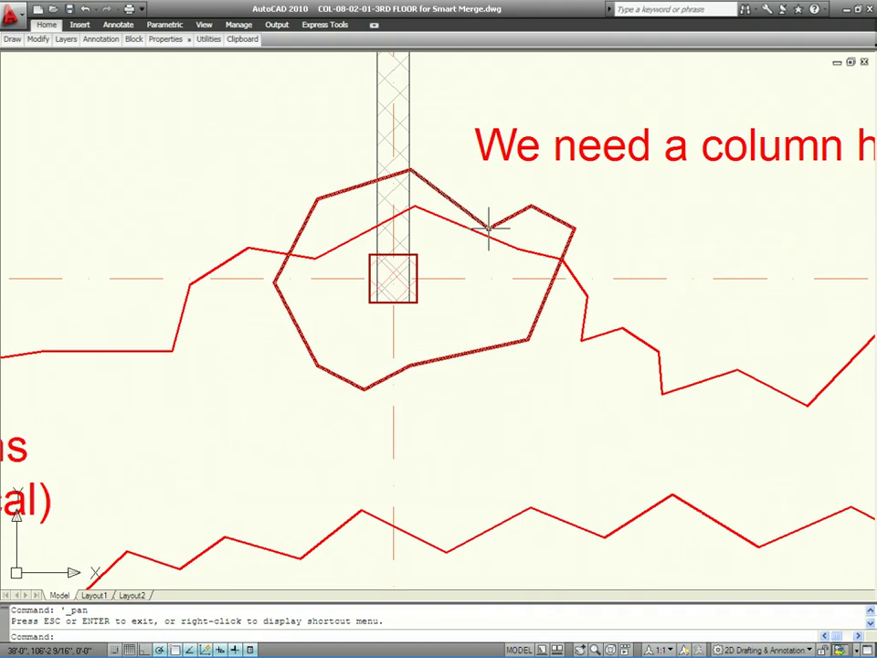
mouse_move(489, 224)
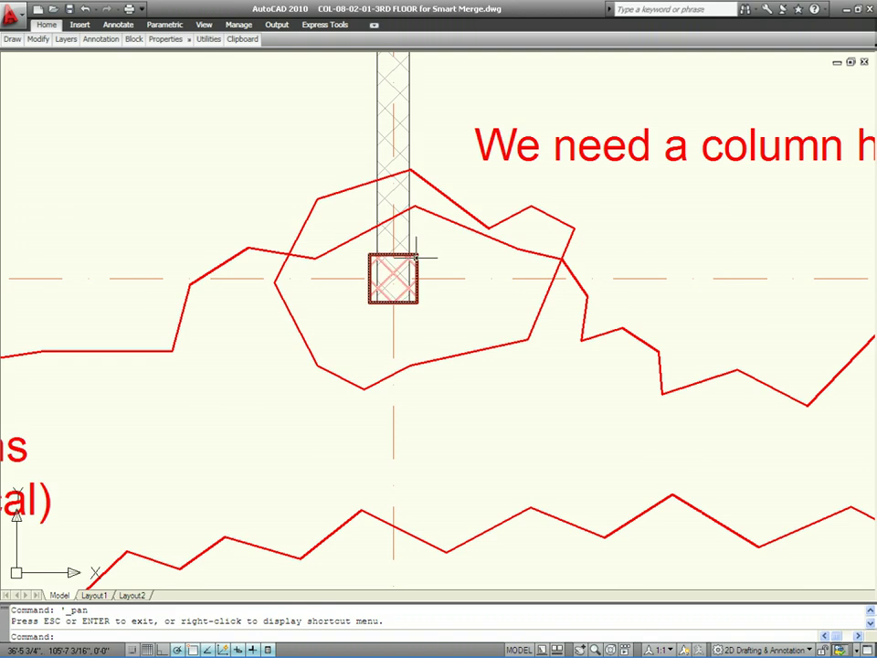
mouse_move(416, 257)
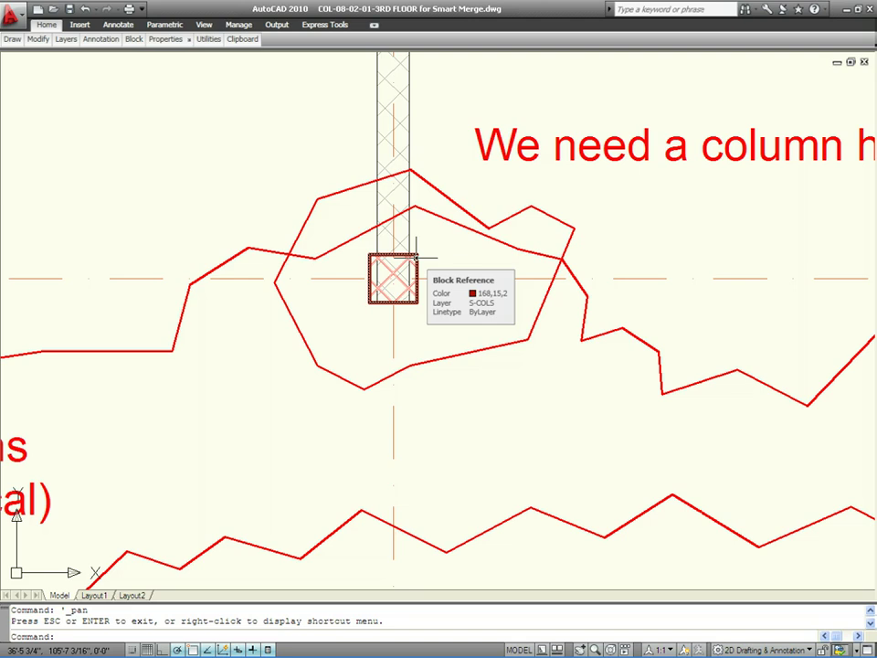
Step: Examine the clouded elevator shaft wall and the consultant's note about removing it
scroll(494, 400, down, 5)
scroll(494, 399, down, 2)
middle_drag(463, 474, 560, 353)
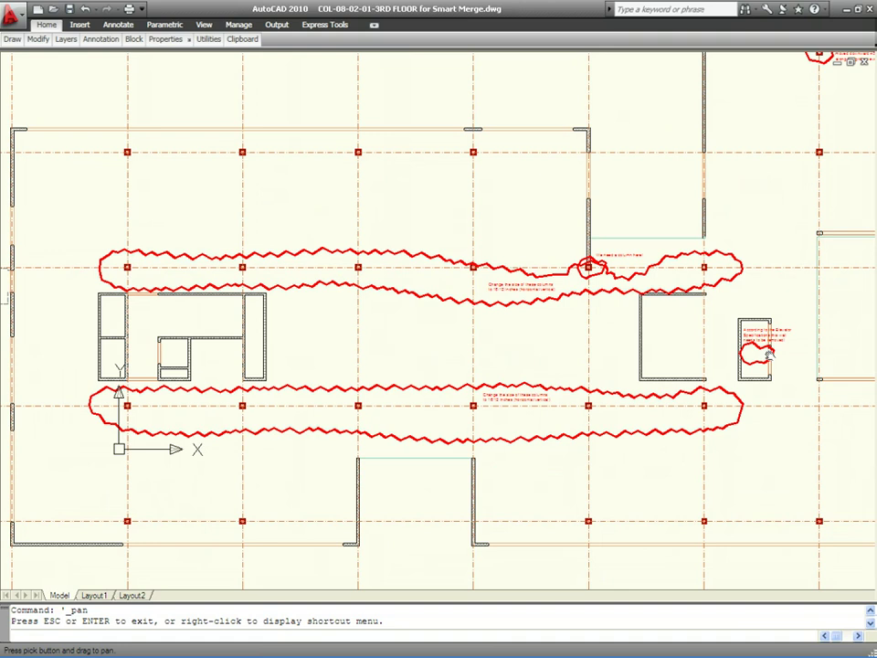
scroll(770, 355, up, 5)
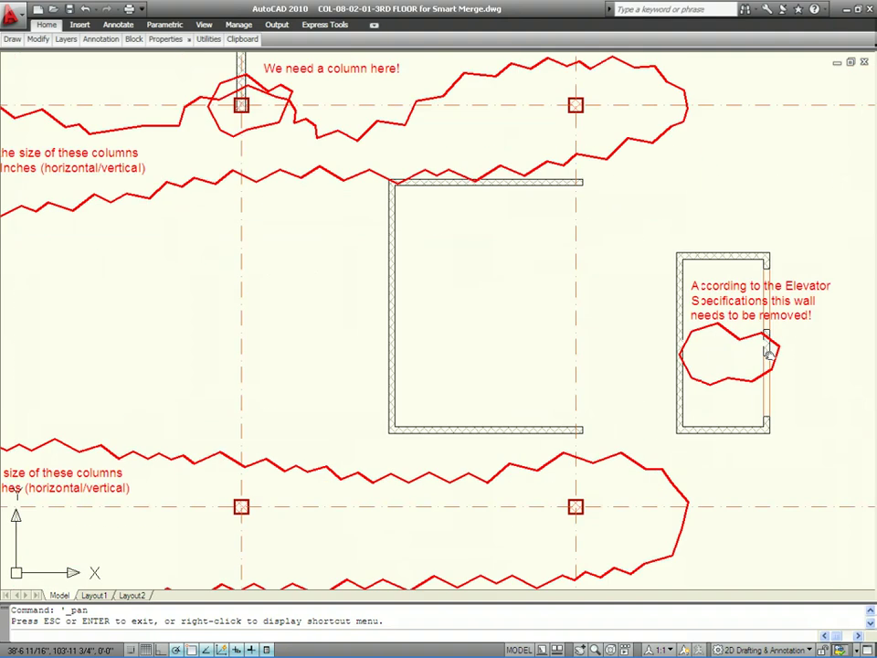
drag(771, 355, 346, 341)
scroll(347, 341, up, 5)
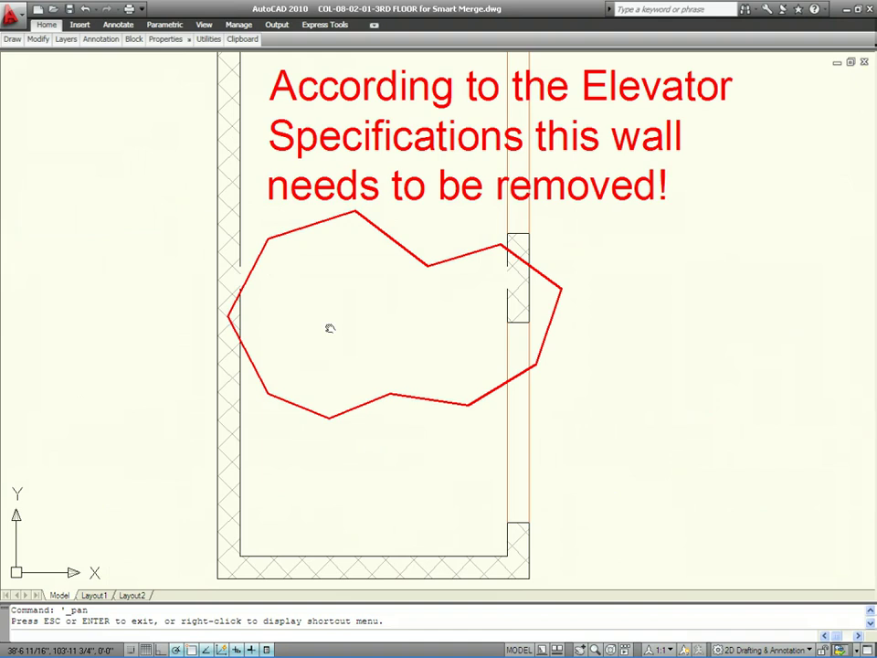
Step: Examine the clouded column on grid line 16 and the consultant's note about its relocation
scroll(268, 287, down, 5)
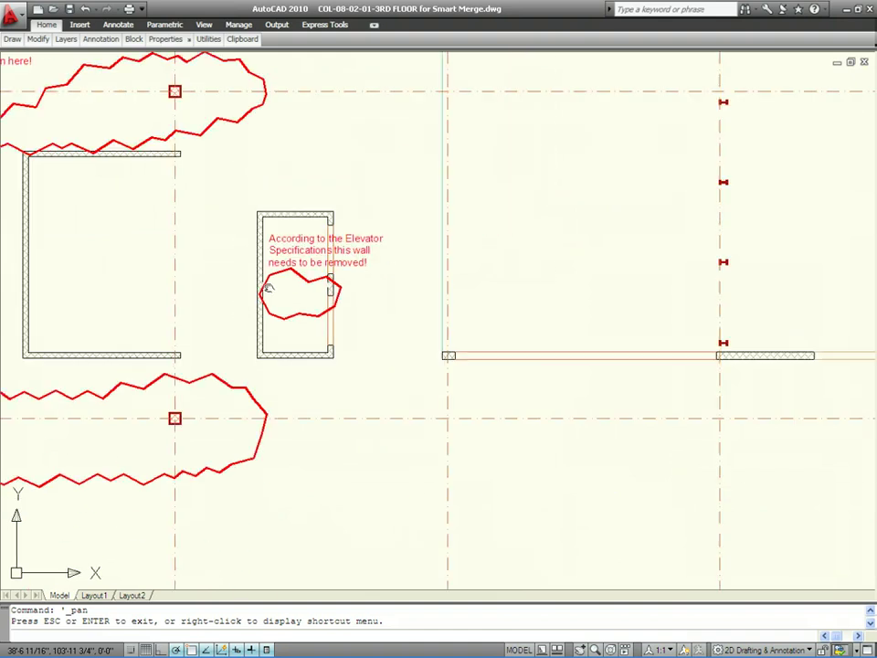
scroll(115, 293, down, 5)
drag(115, 293, 653, 350)
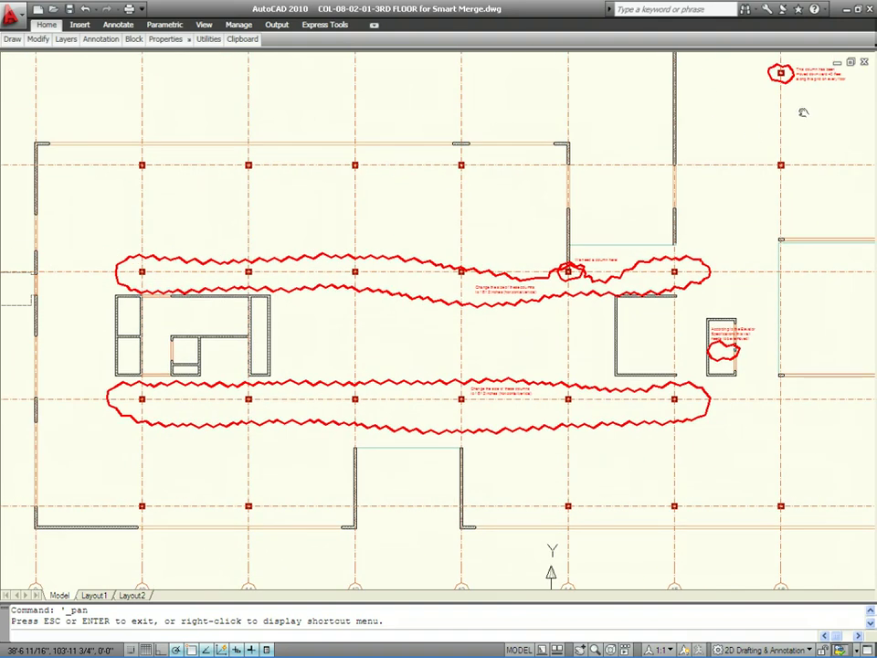
mouse_move(803, 112)
mouse_down()
mouse_move(513, 348)
mouse_move(472, 359)
mouse_up()
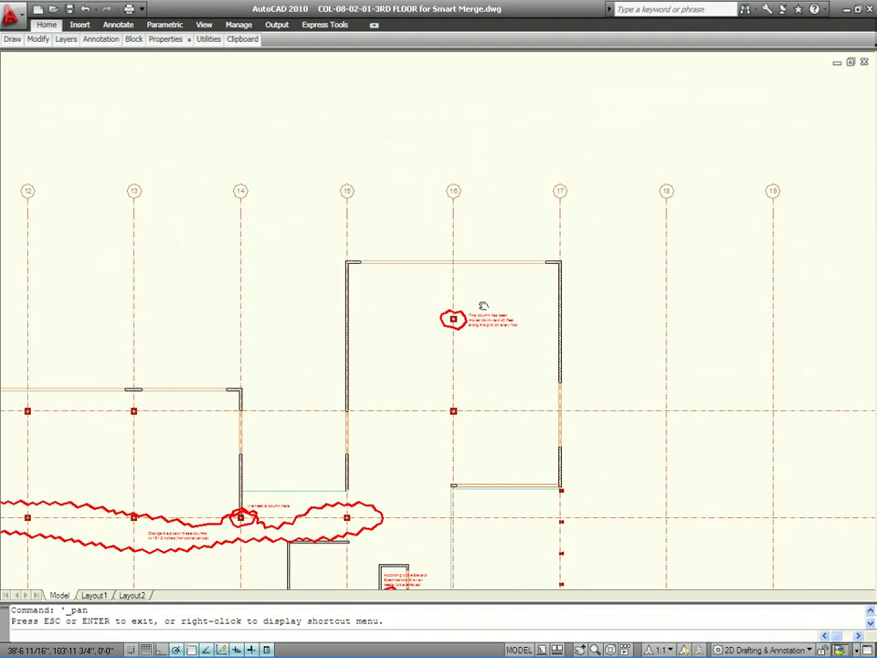
scroll(408, 222, up, 8)
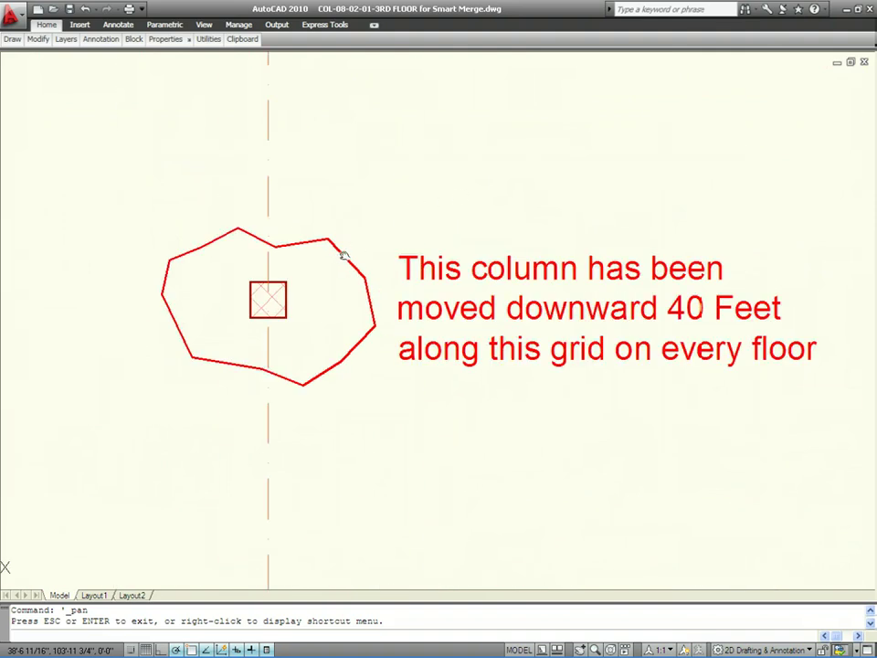
key(Escape)
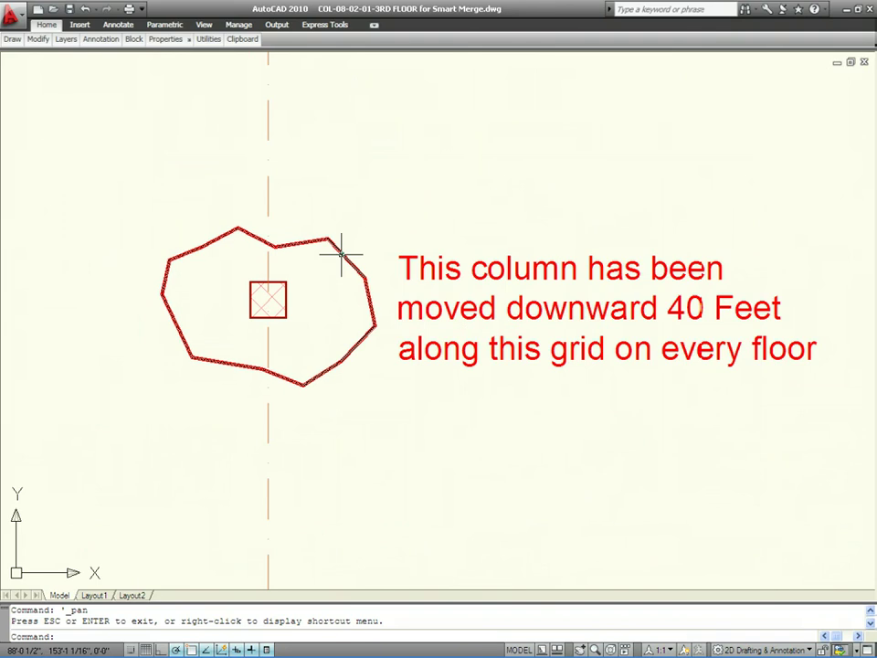
mouse_move(340, 253)
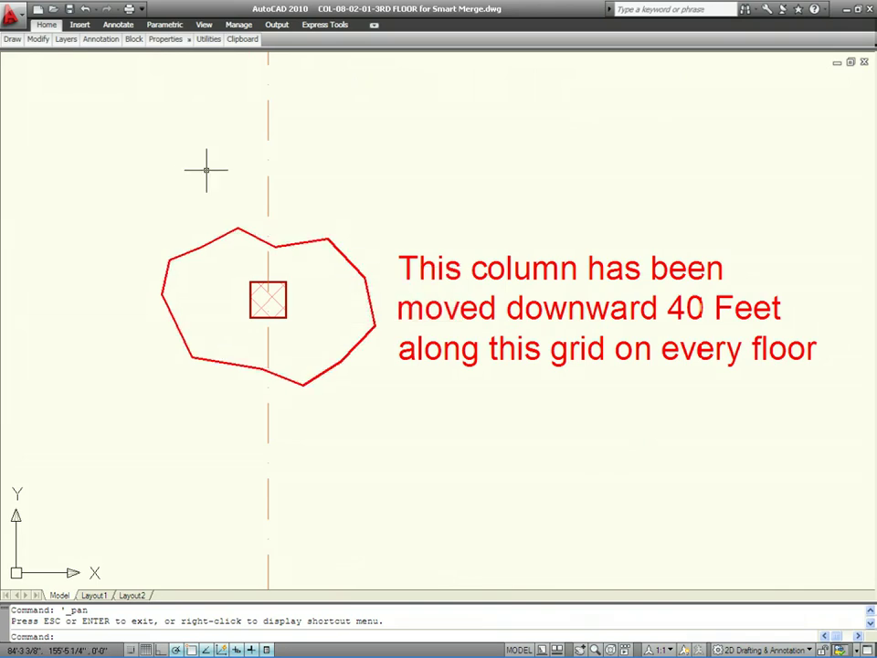
Step: Close the 3rd floor drawing
click(17, 17)
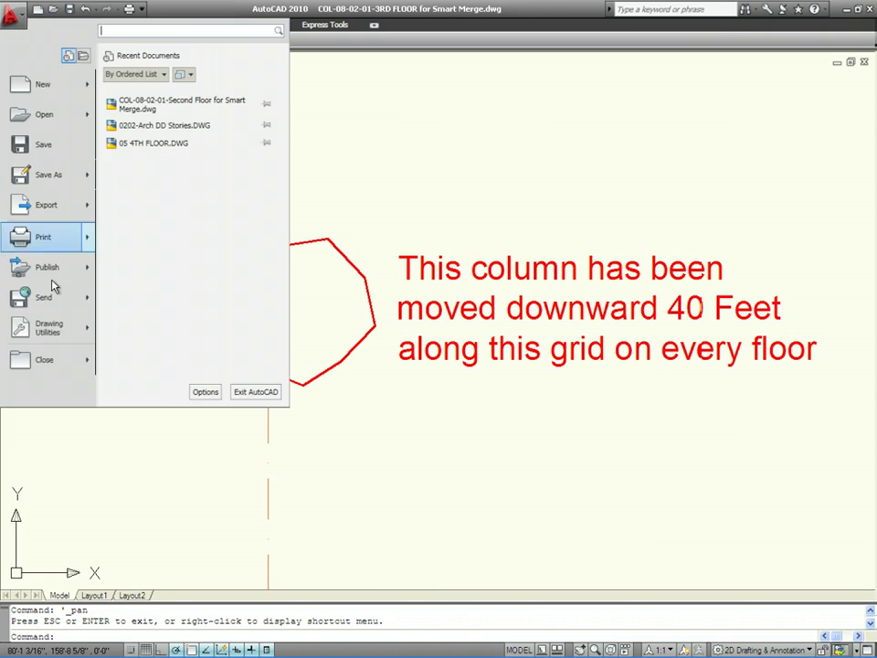
mouse_move(70, 368)
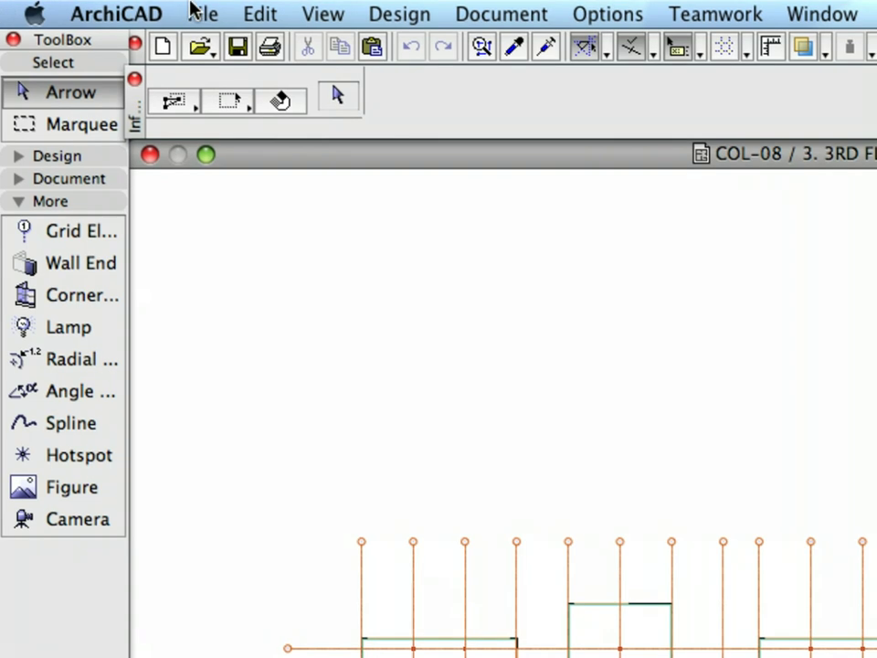
Step: Switch to ArchiCAD, open Smart Merge Options and expand the rules for the current configuration
click(194, 11)
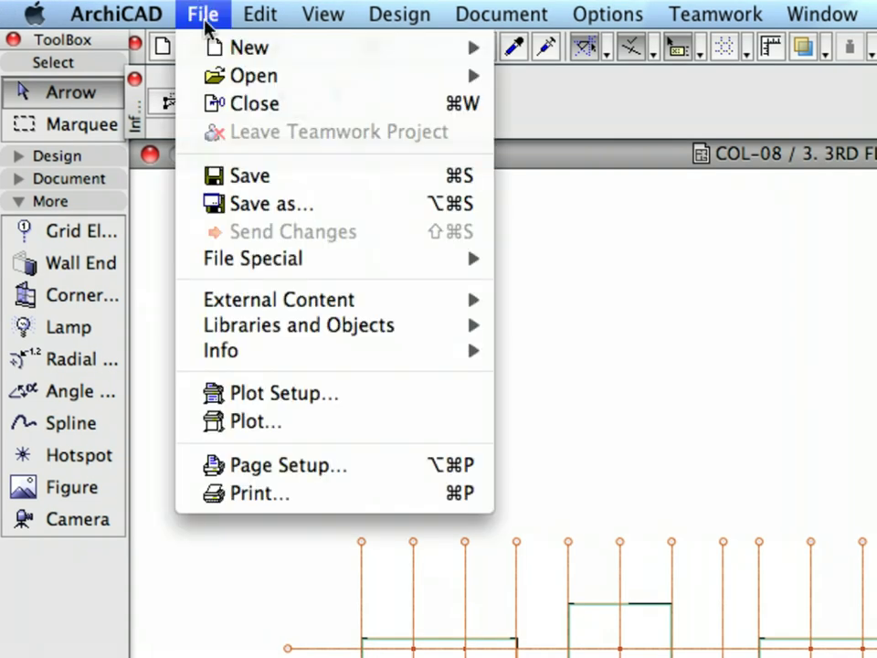
mouse_move(284, 260)
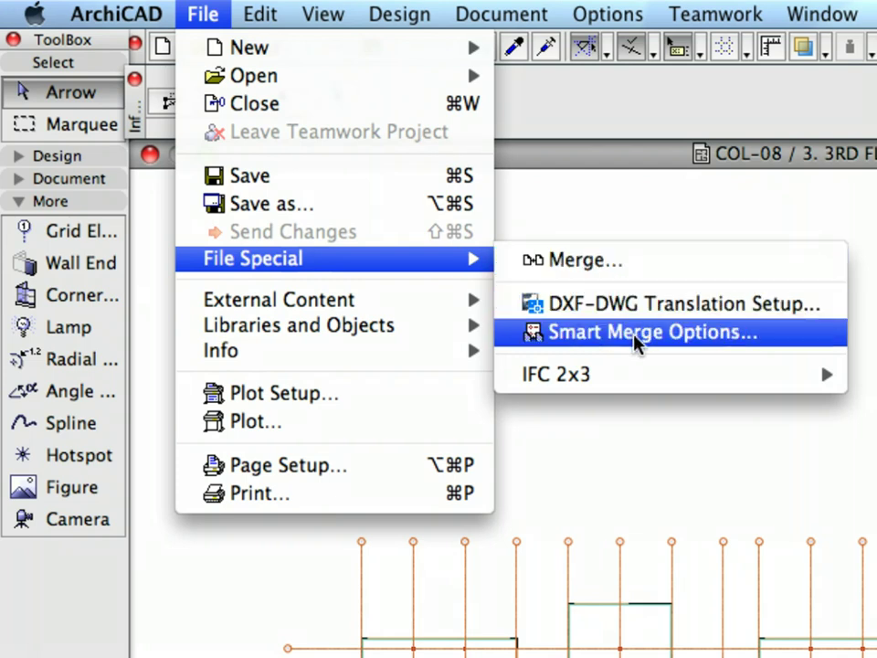
click(786, 336)
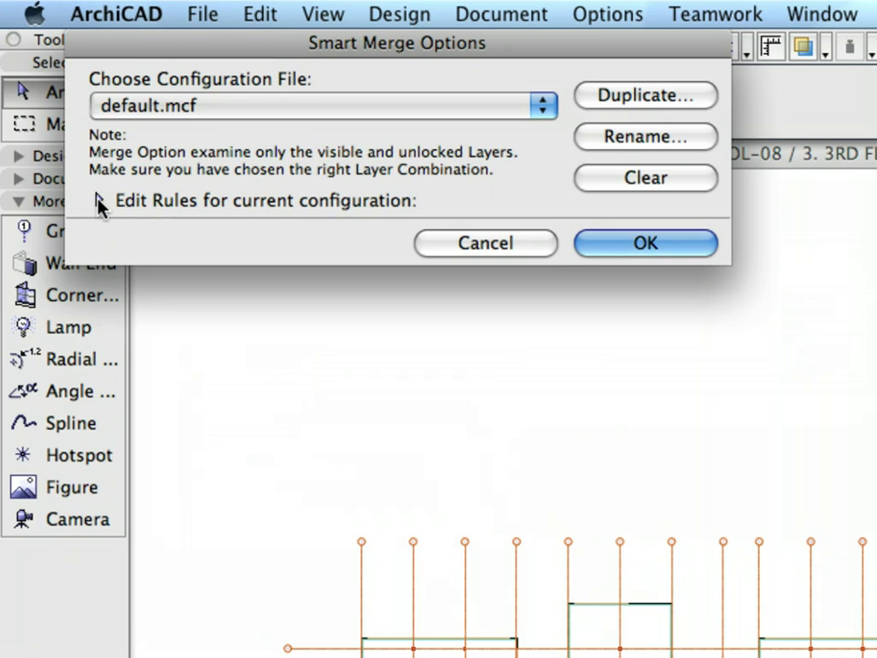
click(99, 200)
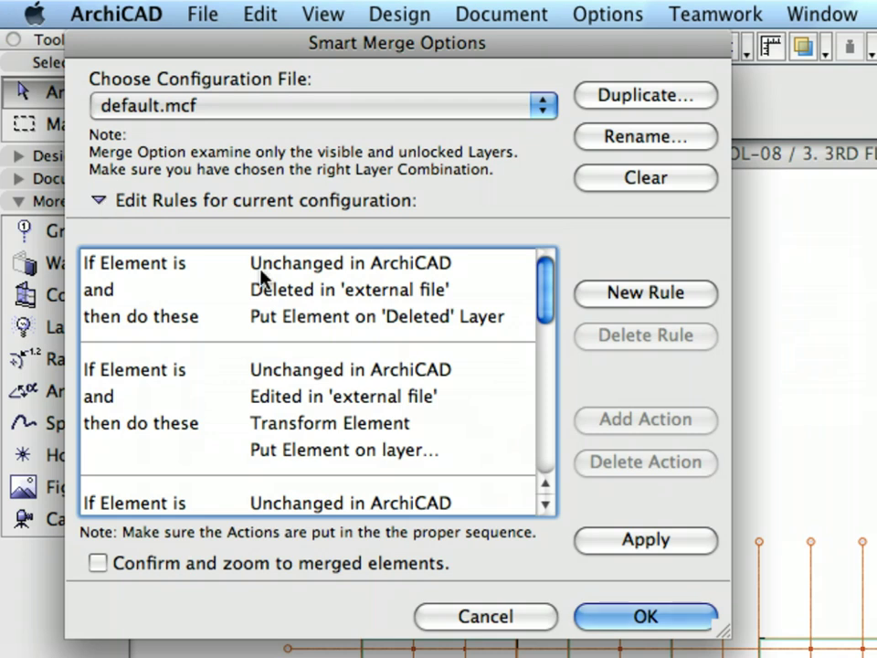
Step: Duplicate the default merge configuration under the name "Structural Collaboration"
scroll(554, 322, down, 1)
drag(555, 322, 588, 485)
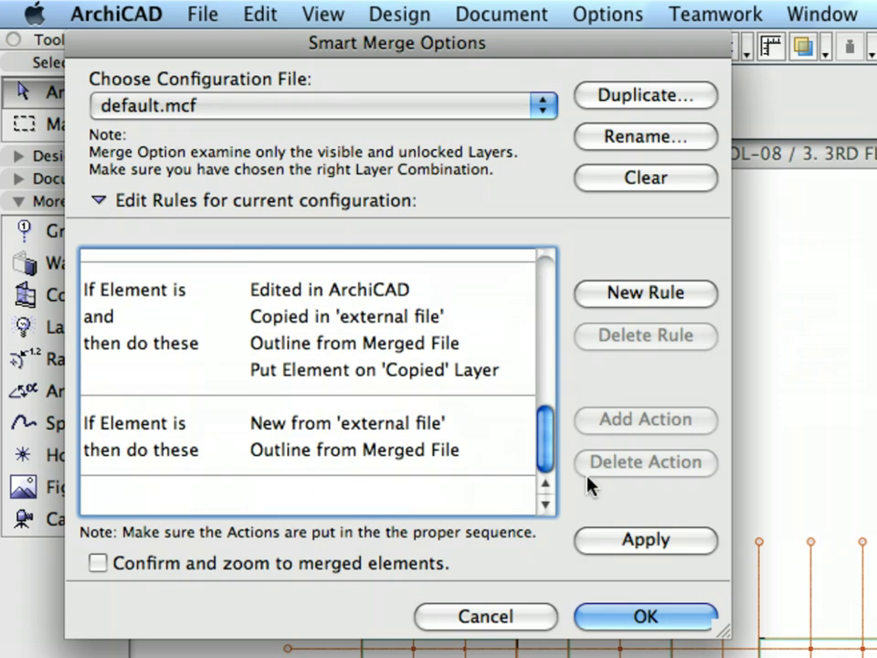
click(543, 272)
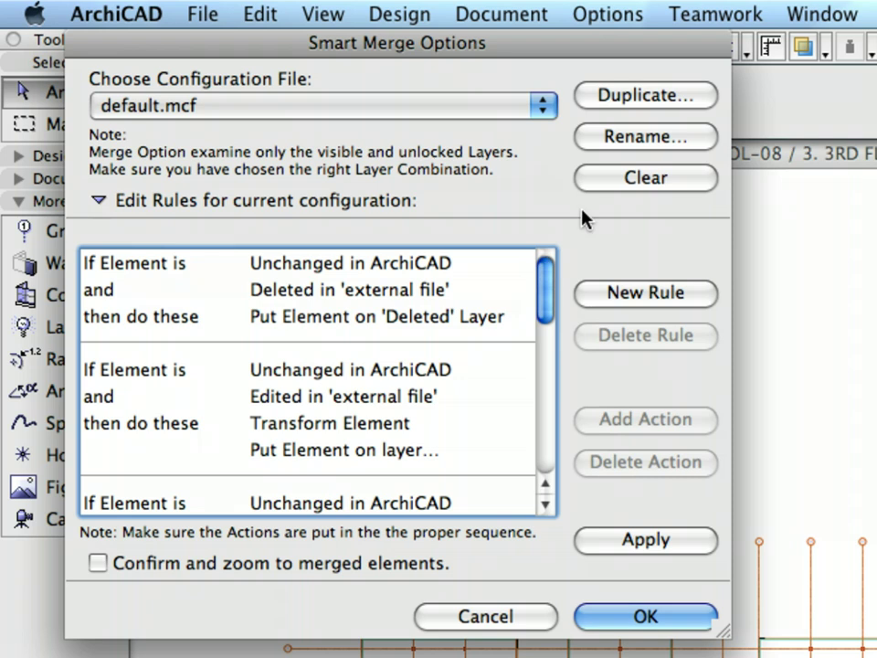
click(626, 97)
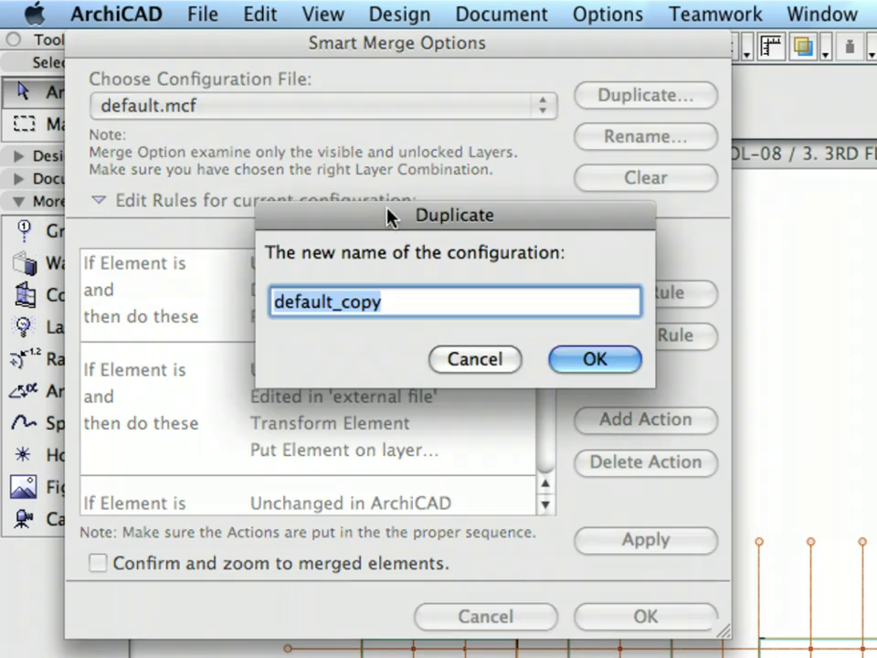
text(Struc)
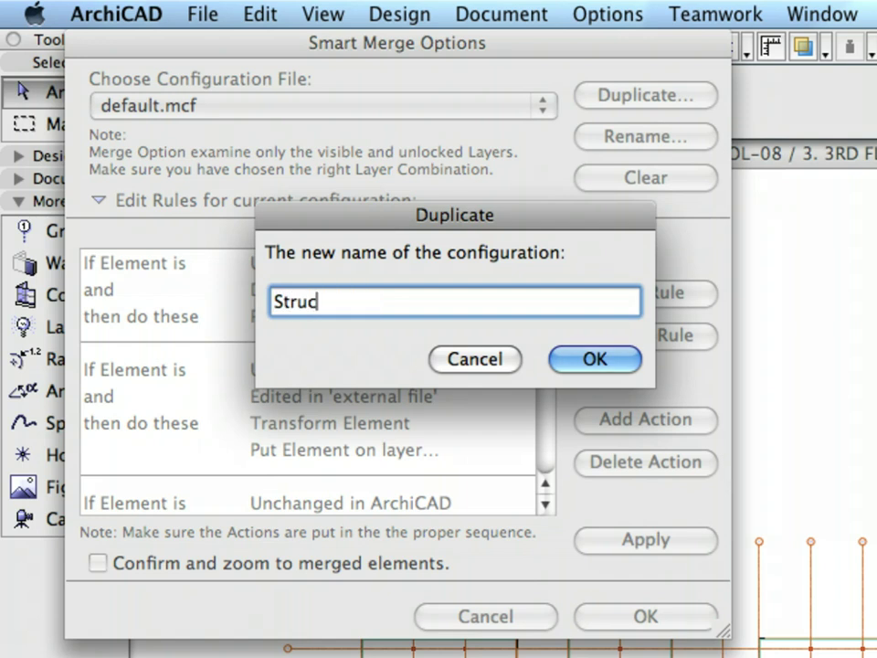
text(tural Colla)
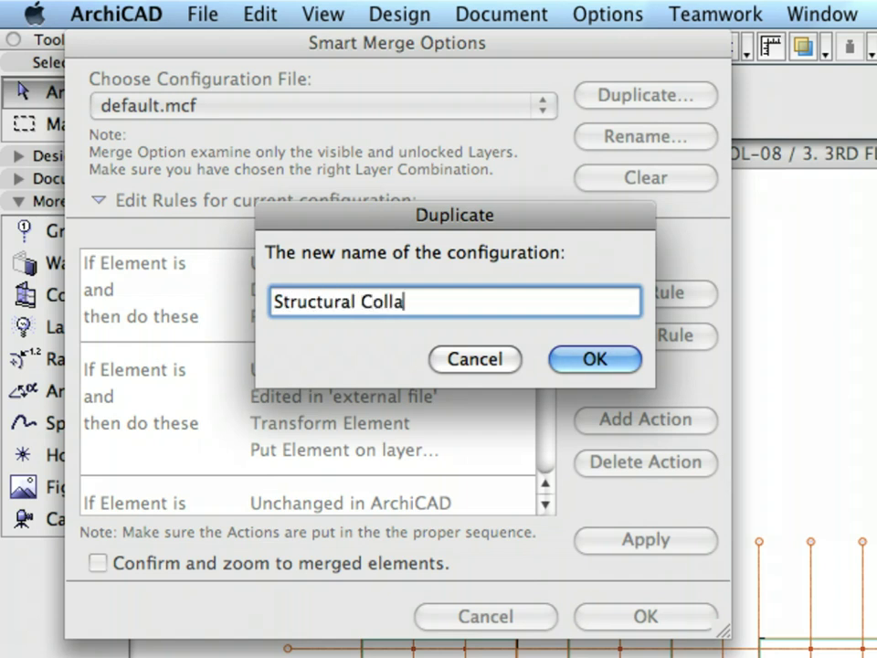
text(boration)
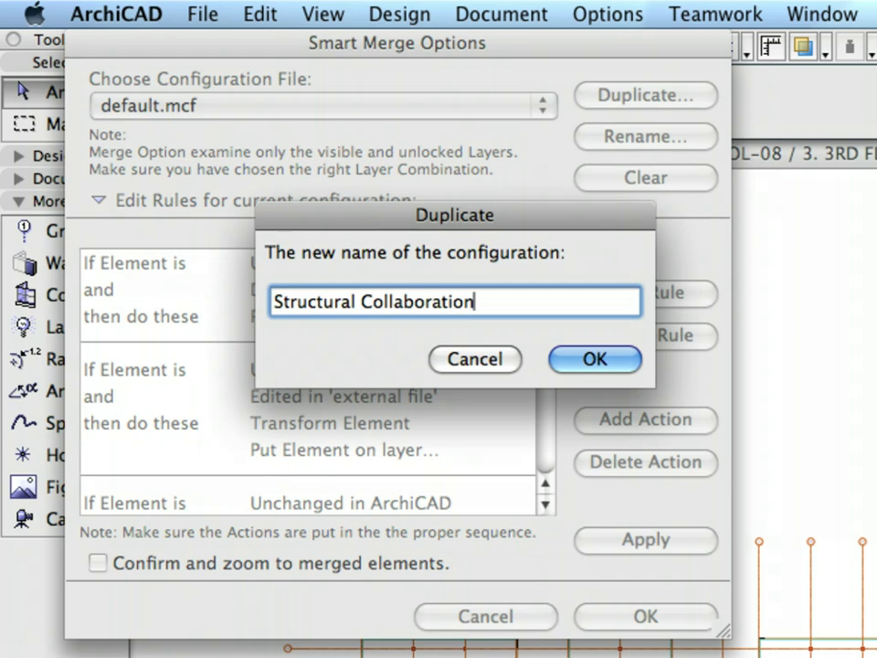
click(592, 362)
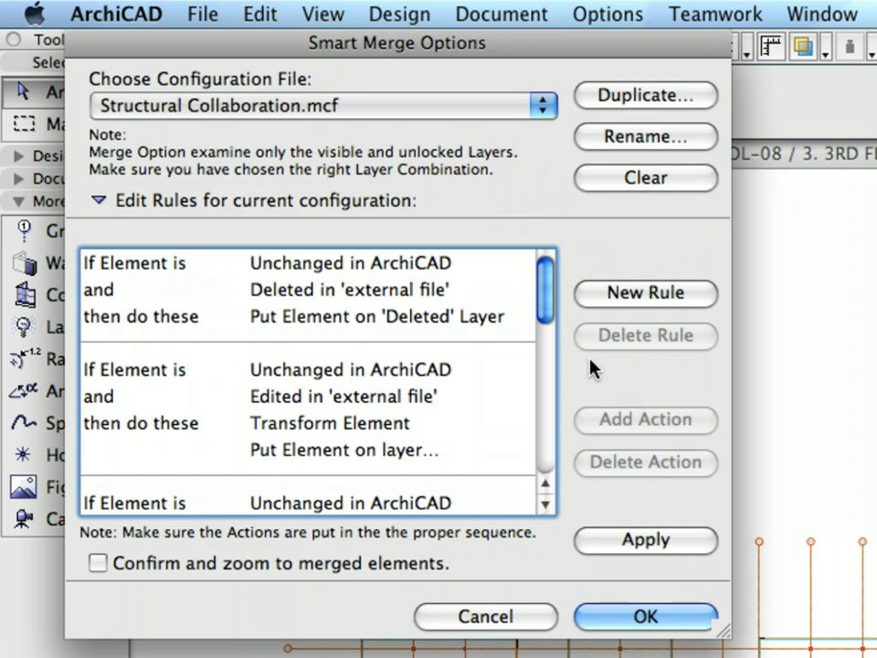
Step: In the rule for elements unchanged in ArchiCAD but edited in the external file, set the layer action to Put Element on 'Edited' Layer
click(385, 300)
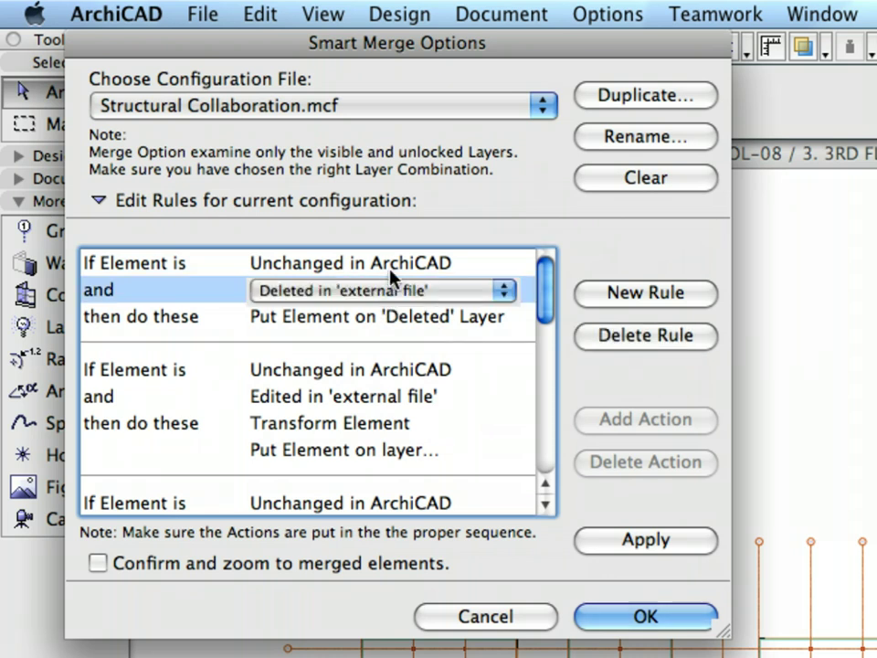
click(398, 264)
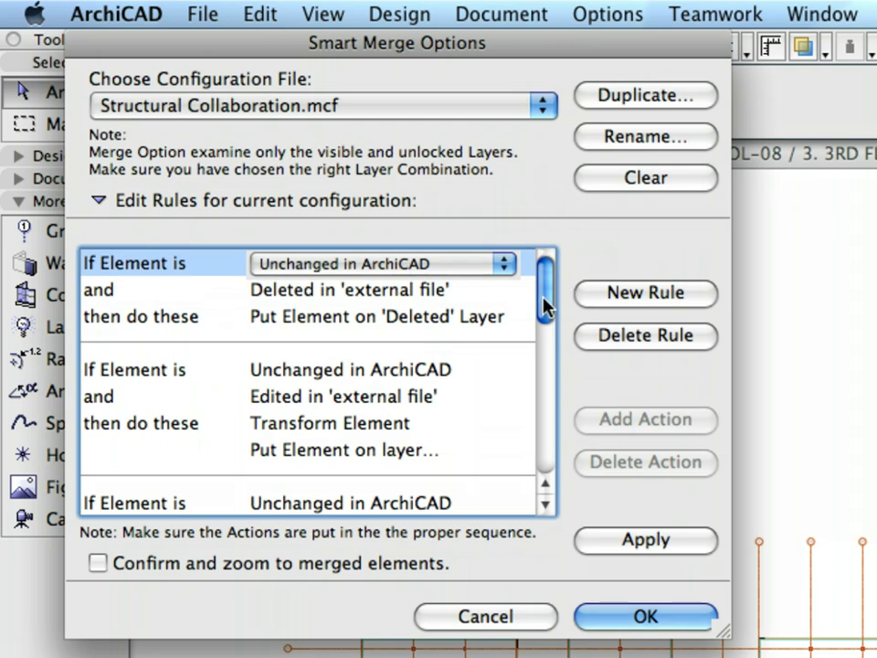
click(515, 339)
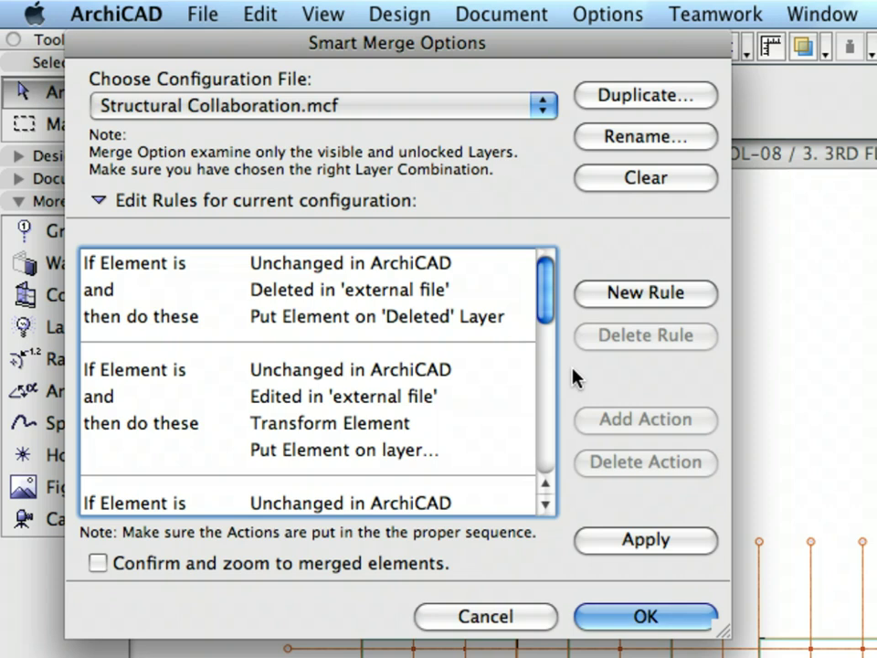
click(422, 452)
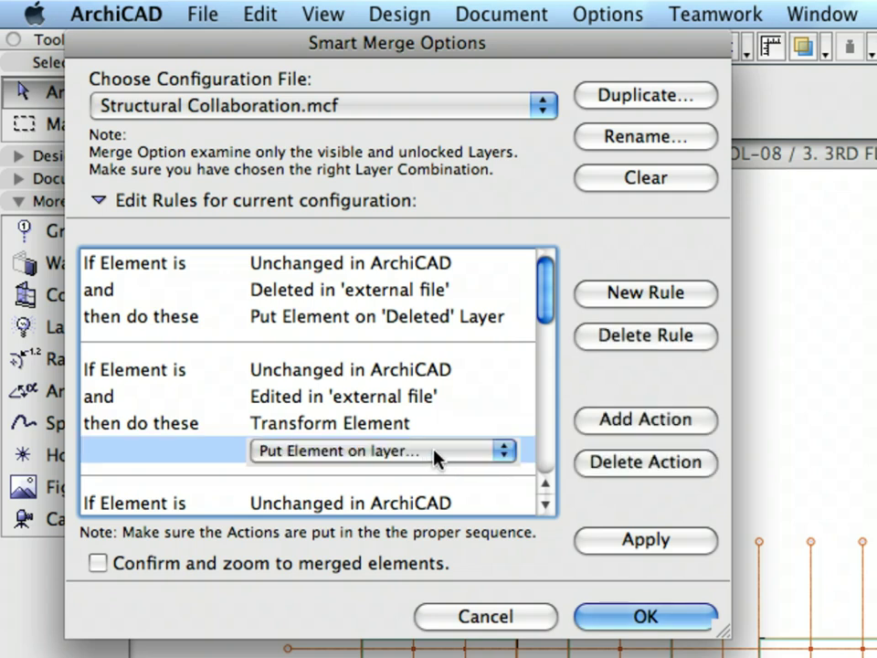
click(435, 457)
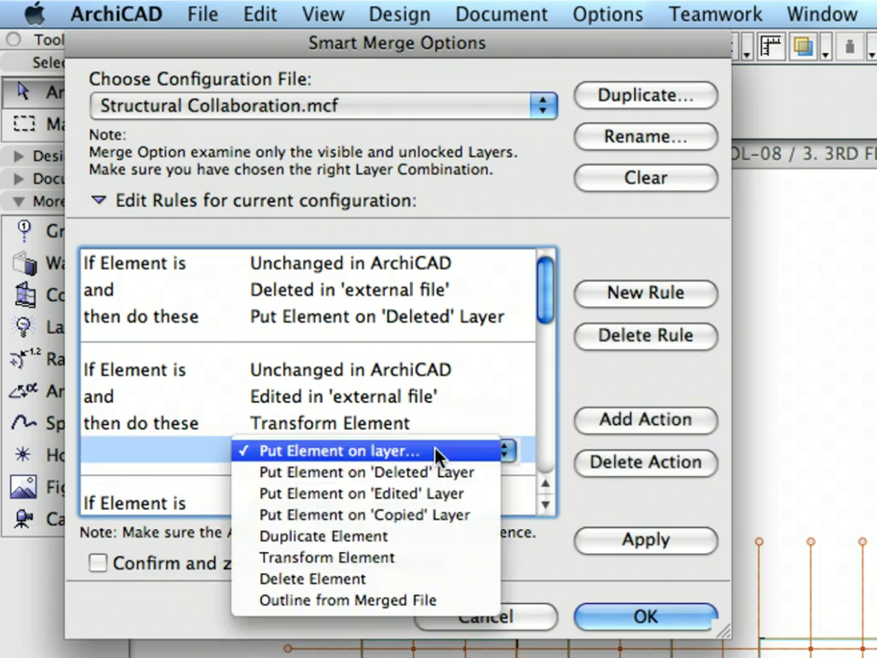
click(459, 510)
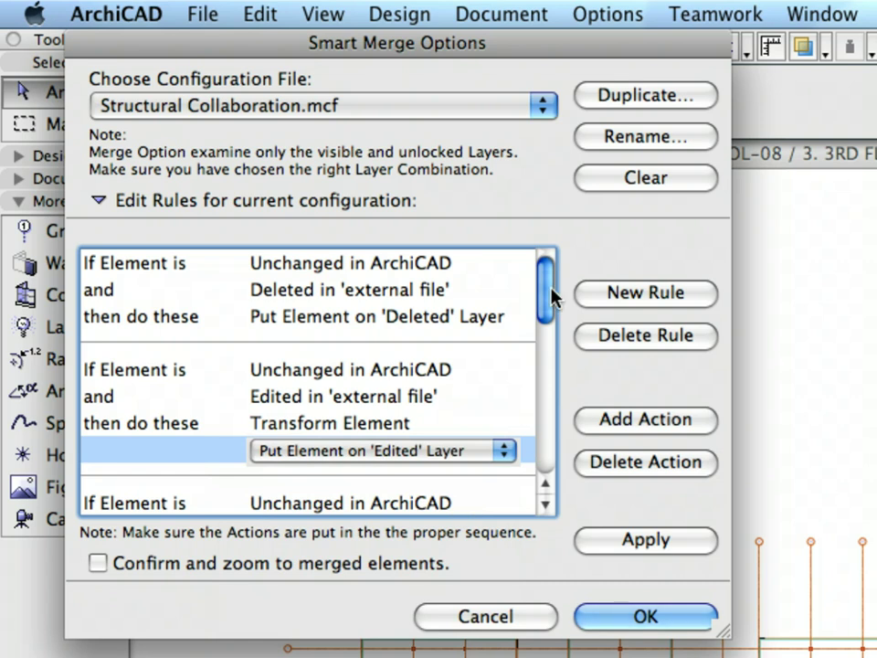
Step: In the rule for elements unchanged in ArchiCAD but copied in the external file, set the layer action to Put Element on 'Copied' Layer
drag(554, 298, 556, 348)
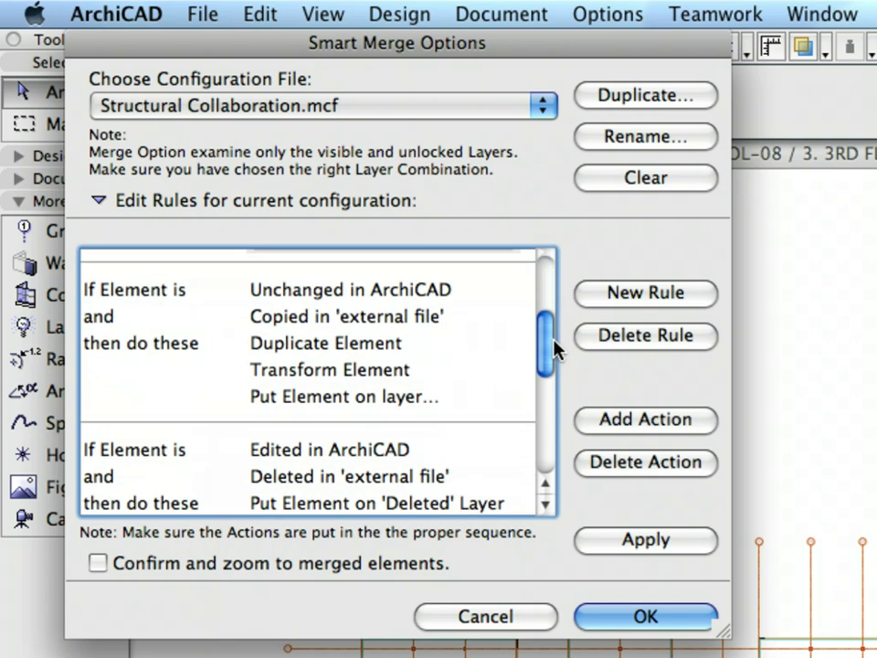
click(402, 400)
click(402, 400)
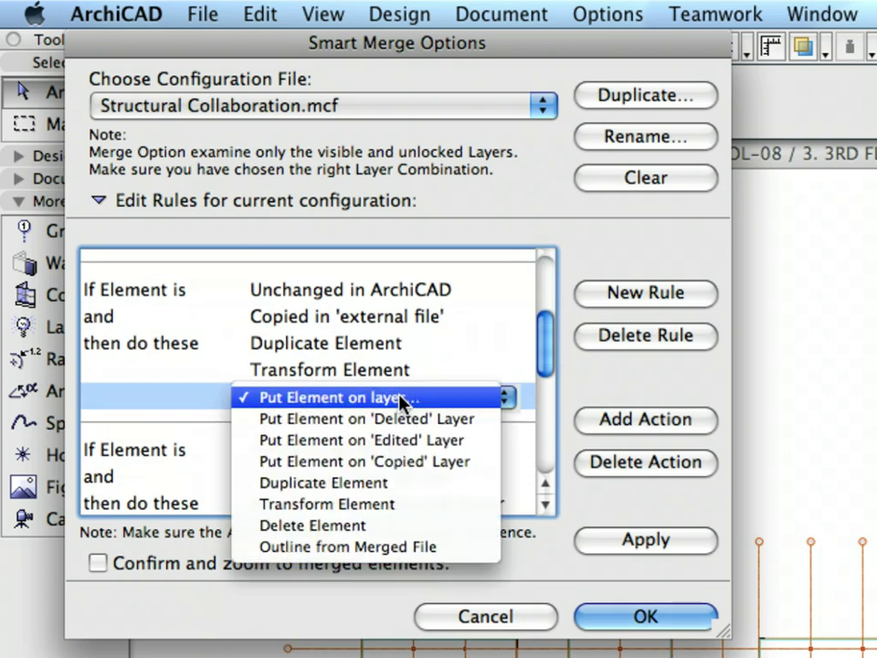
click(459, 462)
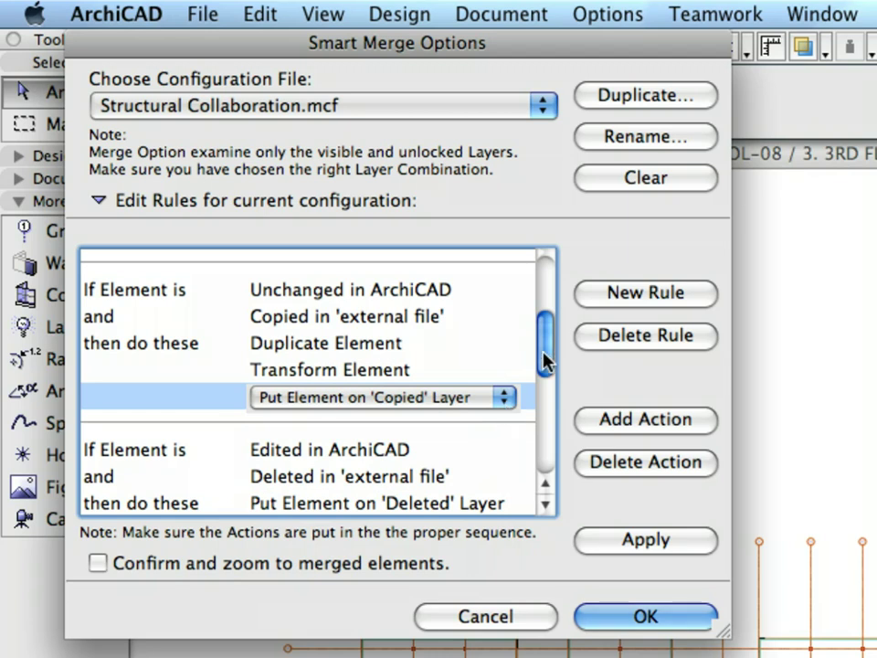
Step: Delete the three rules for elements edited in ArchiCAD and edited, deleted or copied in the external file
drag(544, 359, 551, 417)
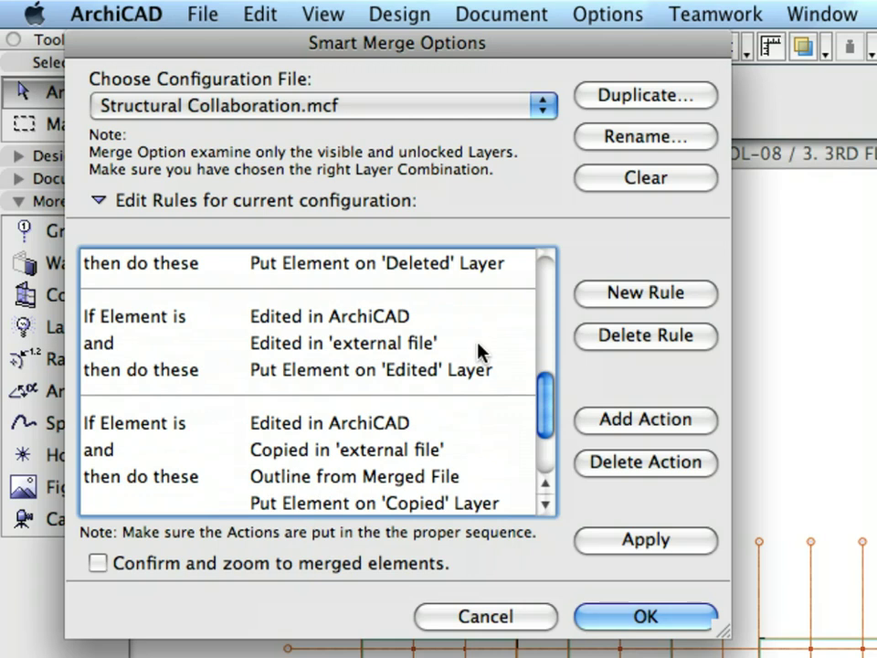
click(388, 317)
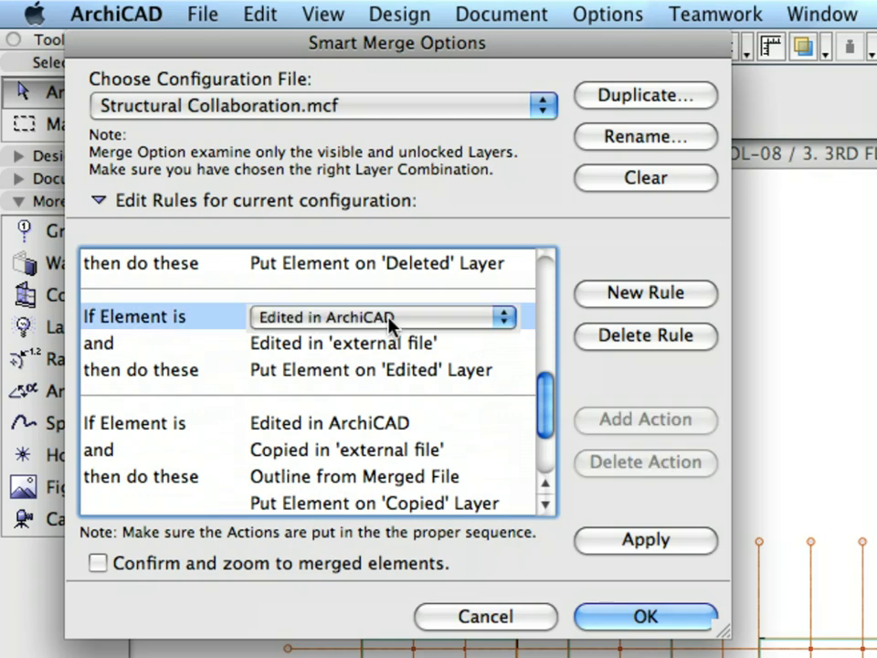
click(633, 344)
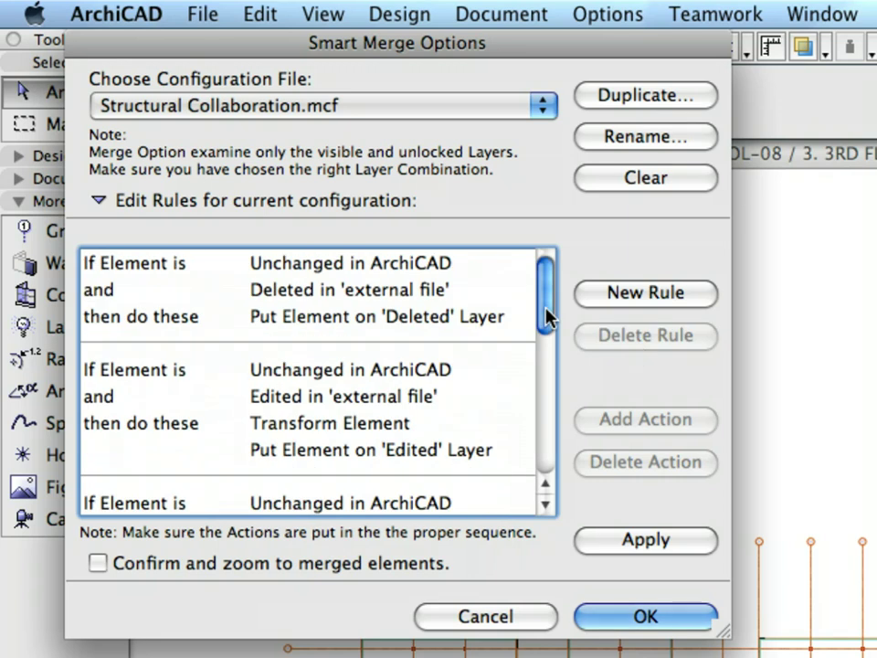
drag(549, 317, 554, 405)
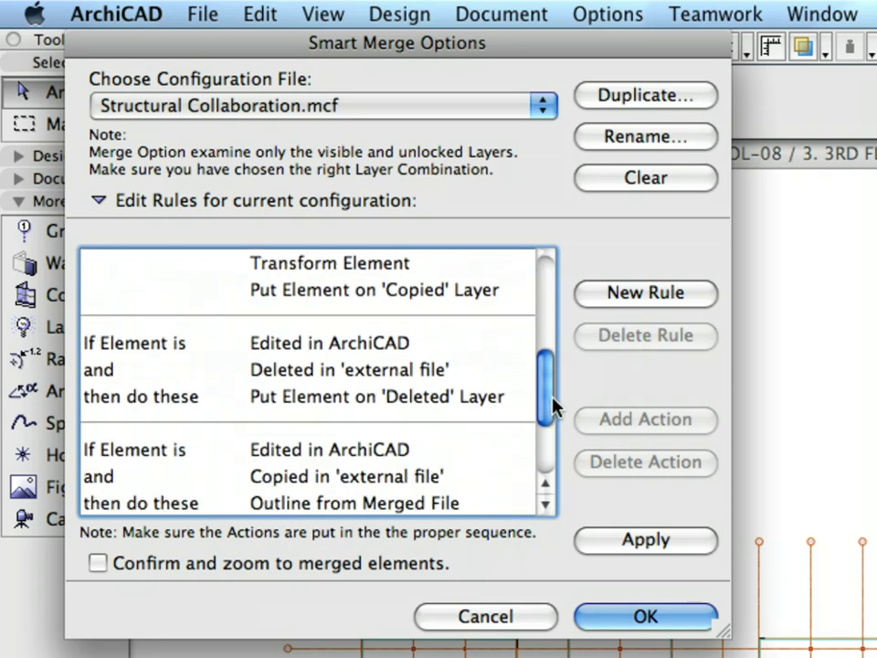
click(447, 348)
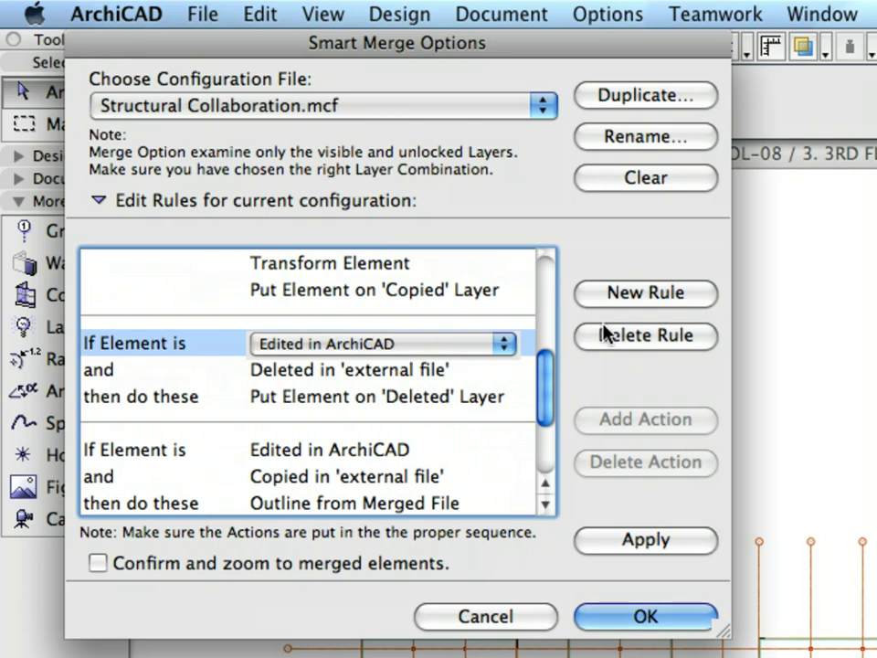
click(621, 337)
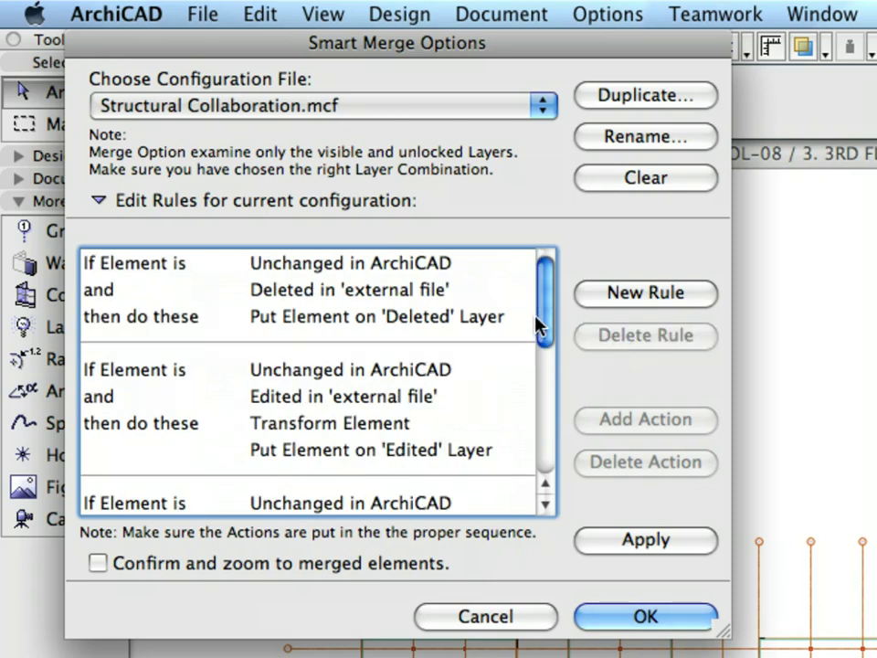
drag(539, 319, 552, 441)
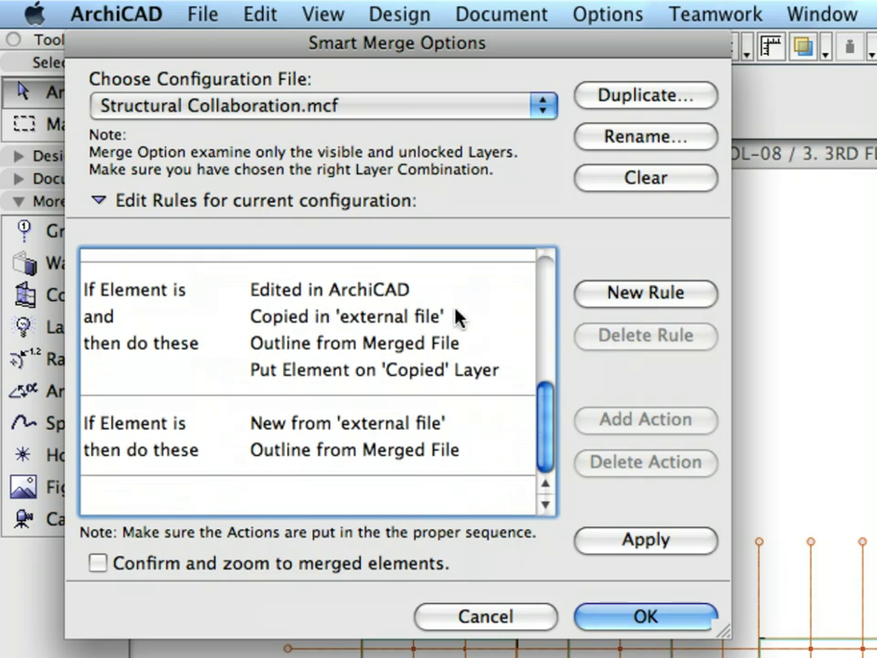
click(456, 315)
click(449, 300)
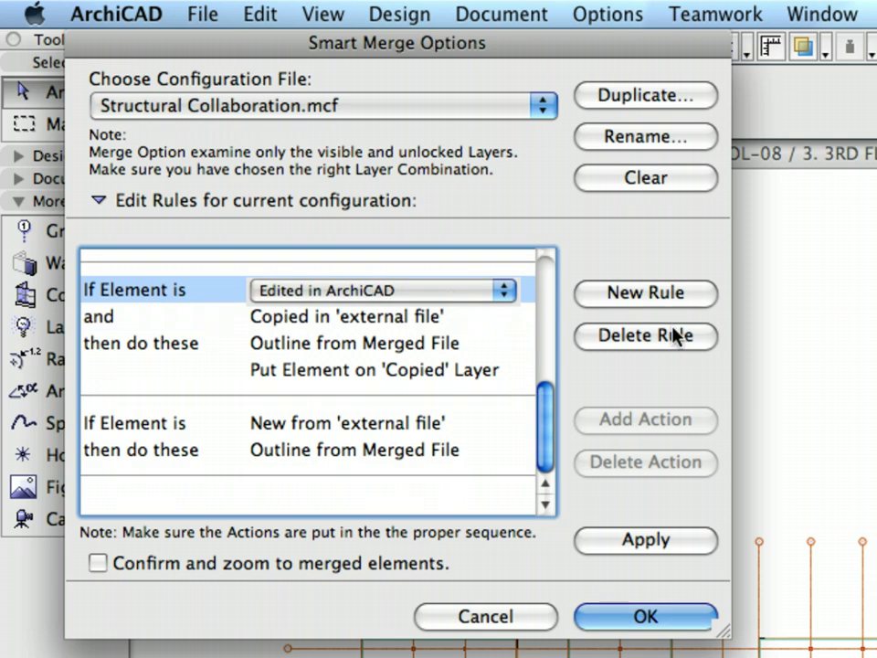
click(674, 336)
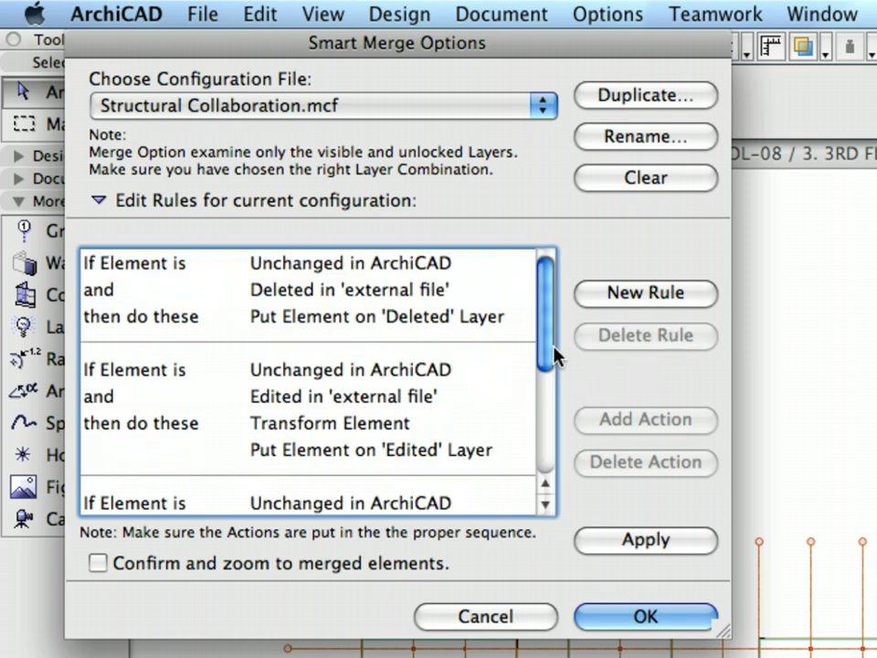
Step: Enable confirming and zooming to merged elements, and accept the Smart Merge options
drag(545, 340, 545, 440)
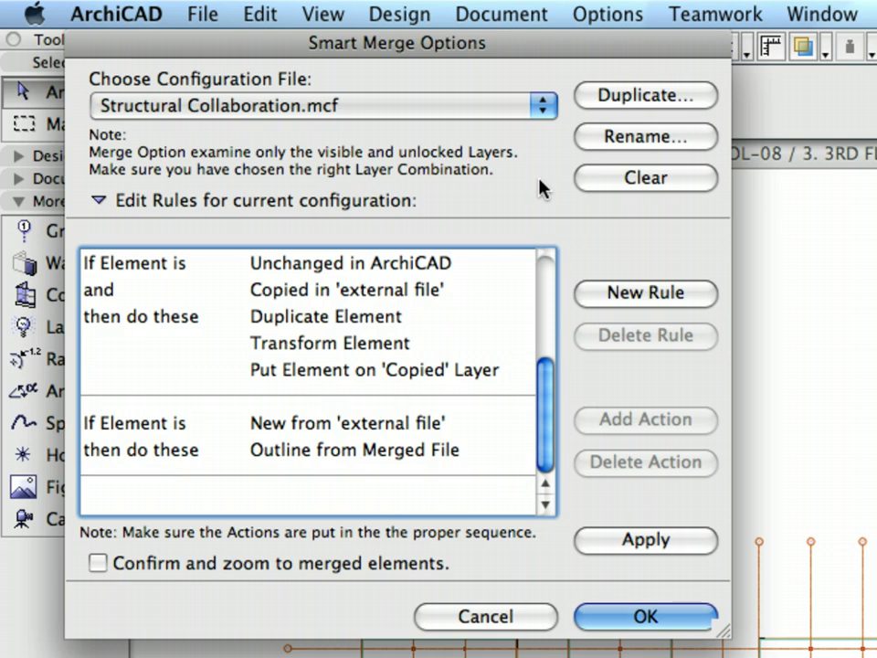
click(96, 563)
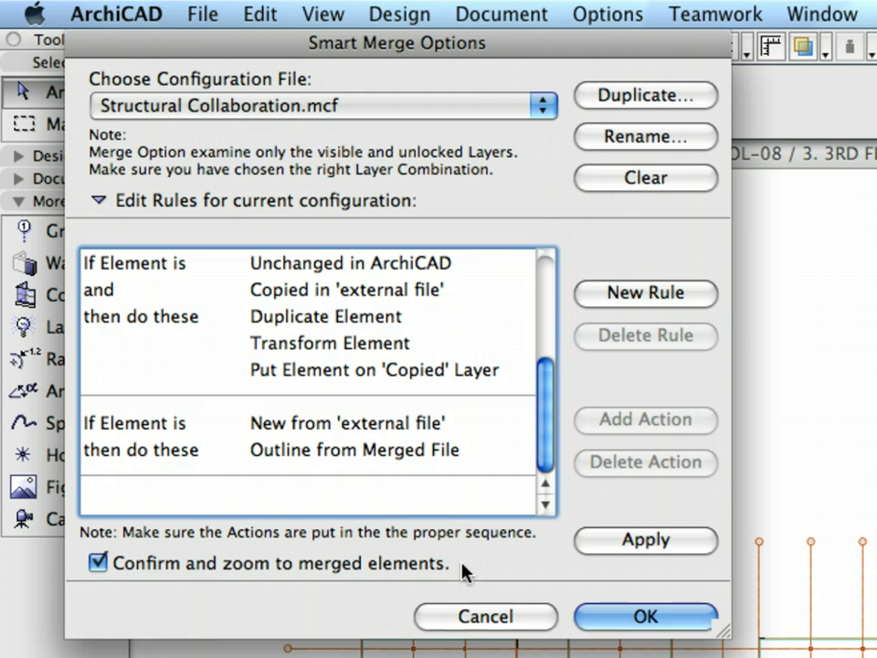
click(630, 620)
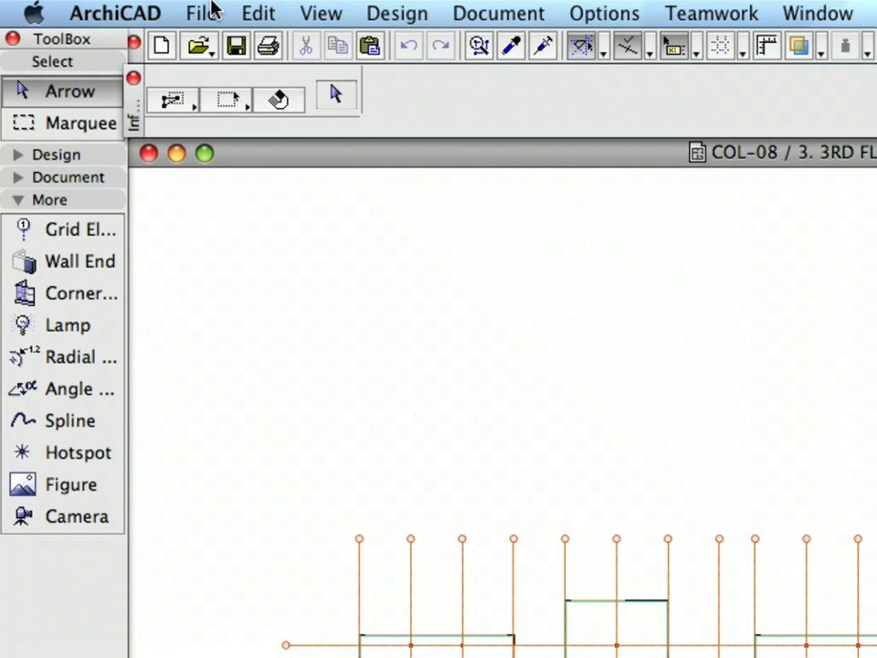
Step: Start merging the DWG file COL-08-02-01-3RD FLOOR for Smart Merge.dwg, choosing to merge its Model Space content into the current view
click(108, 6)
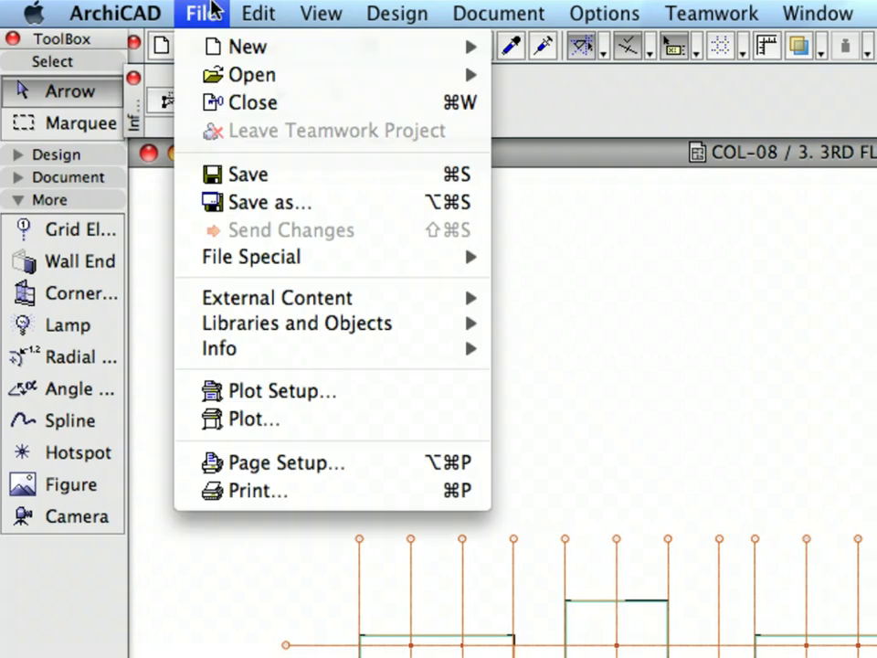
mouse_move(368, 256)
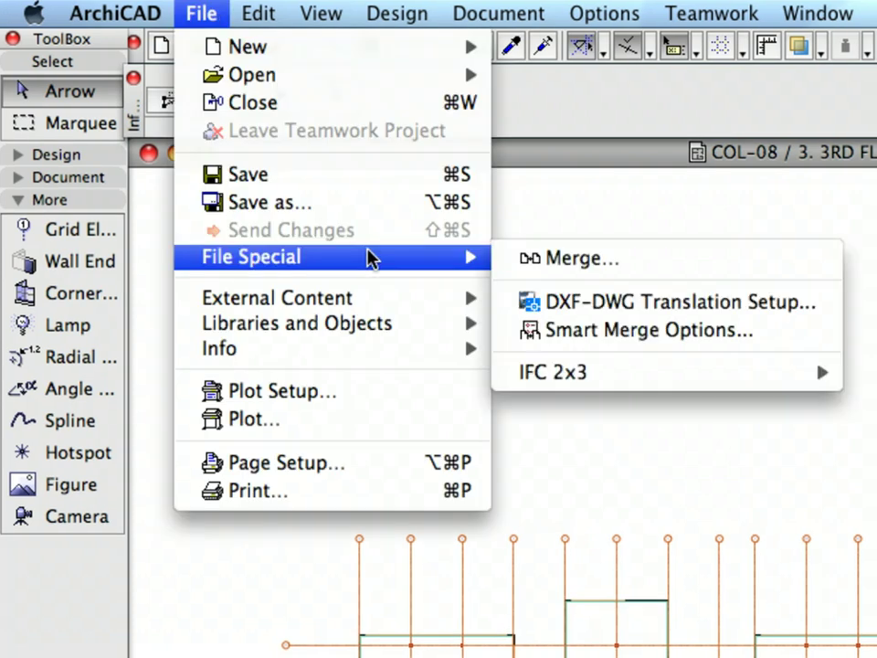
click(675, 265)
click(519, 459)
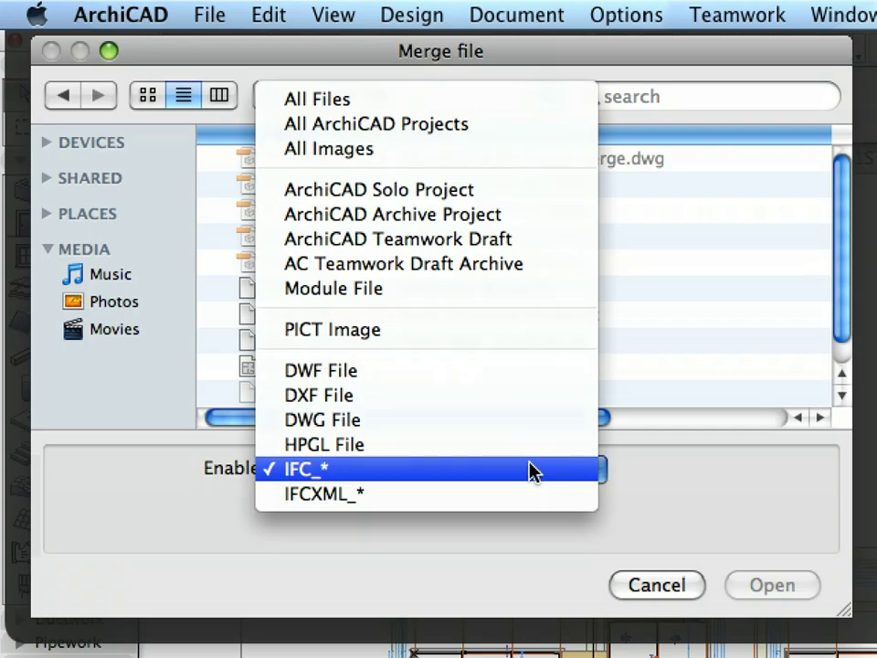
click(515, 419)
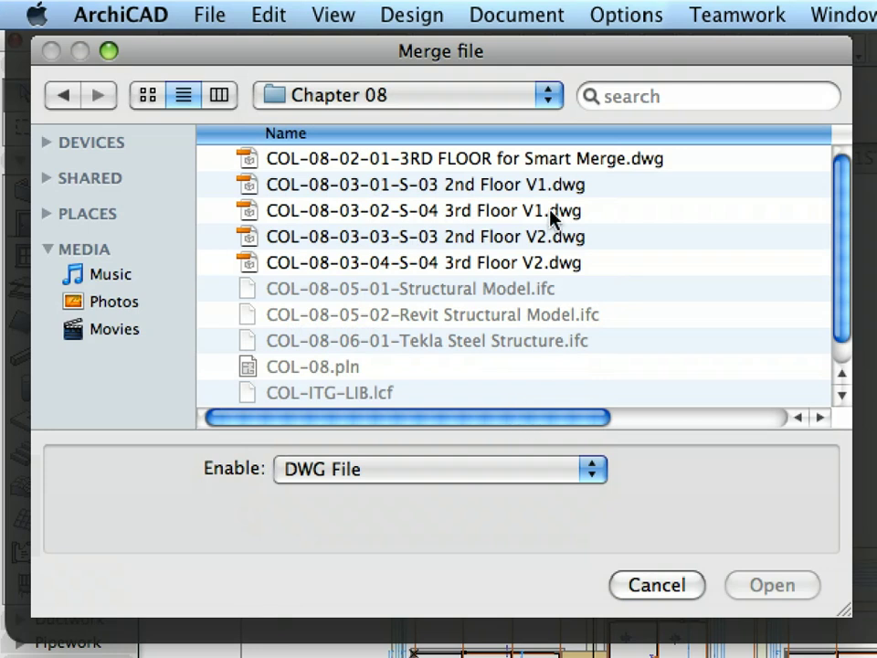
click(549, 163)
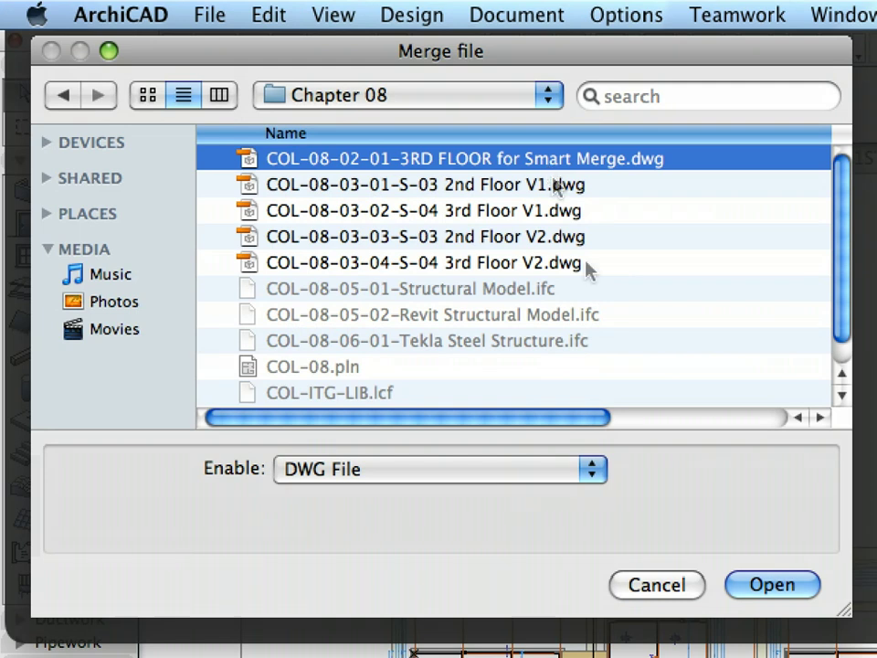
click(772, 585)
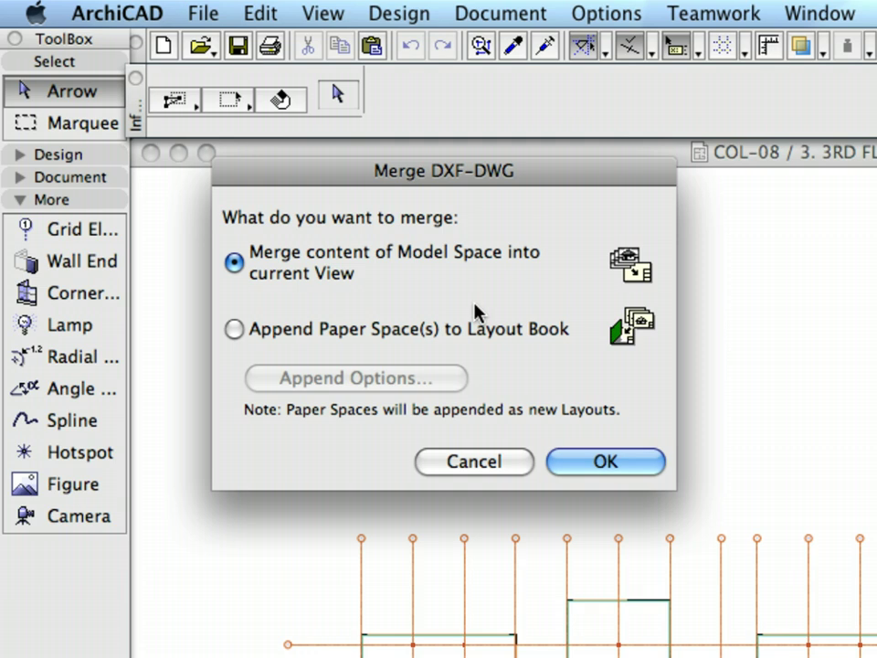
click(645, 468)
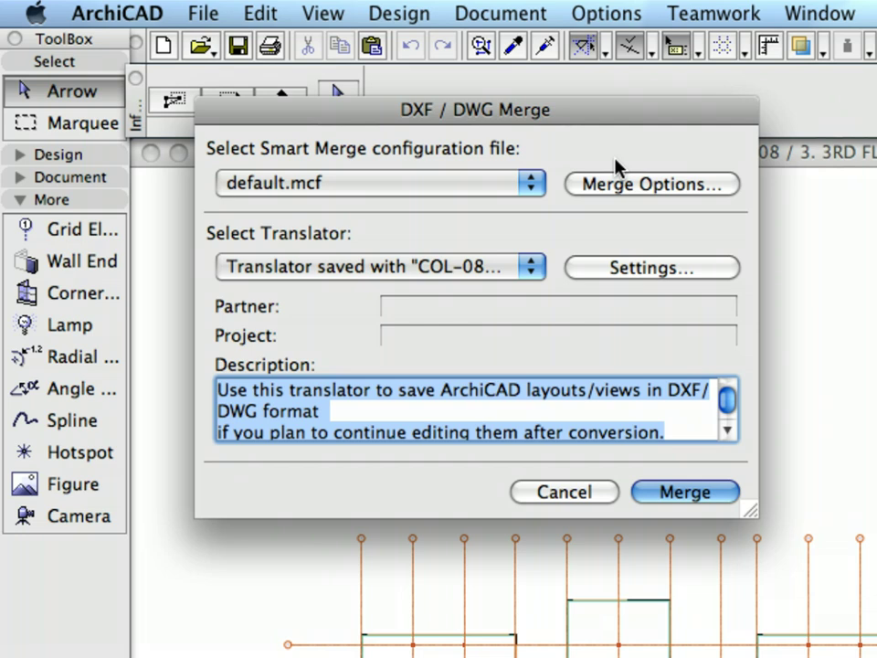
Step: Merge the DWG using the Structural Collaboration.mcf configuration and the translator saved with the file, applying the merge options to all elements
click(445, 188)
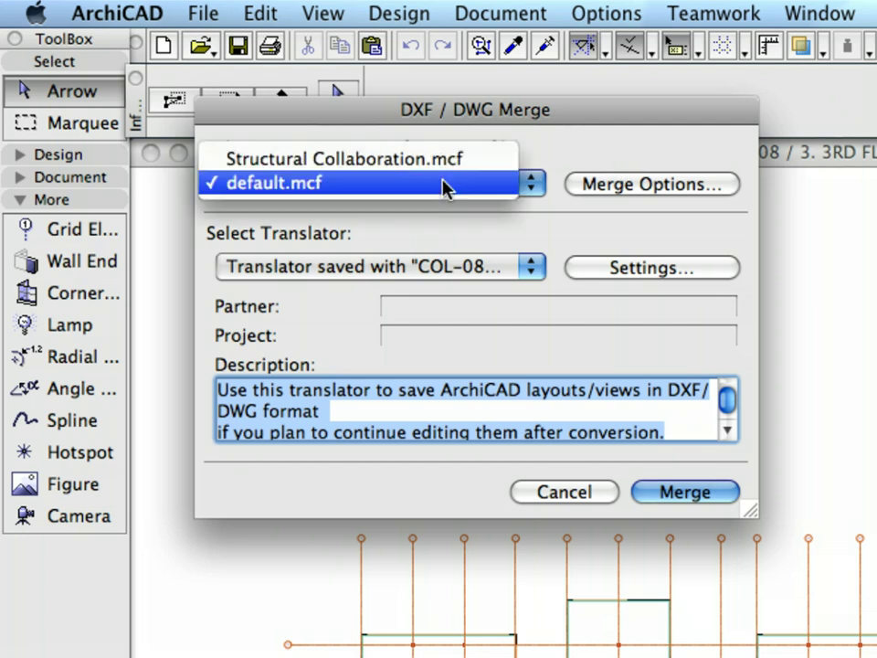
click(506, 174)
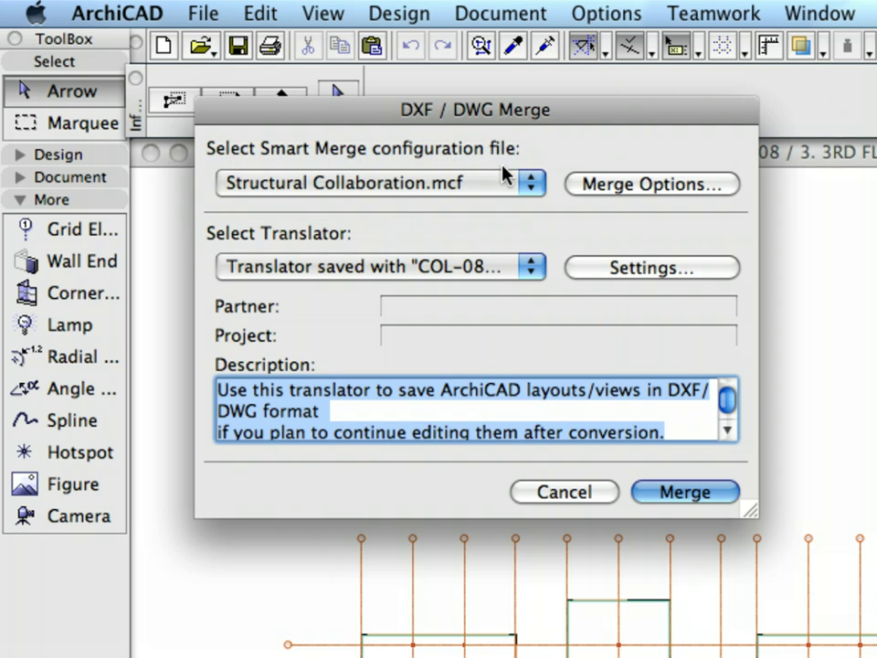
click(493, 267)
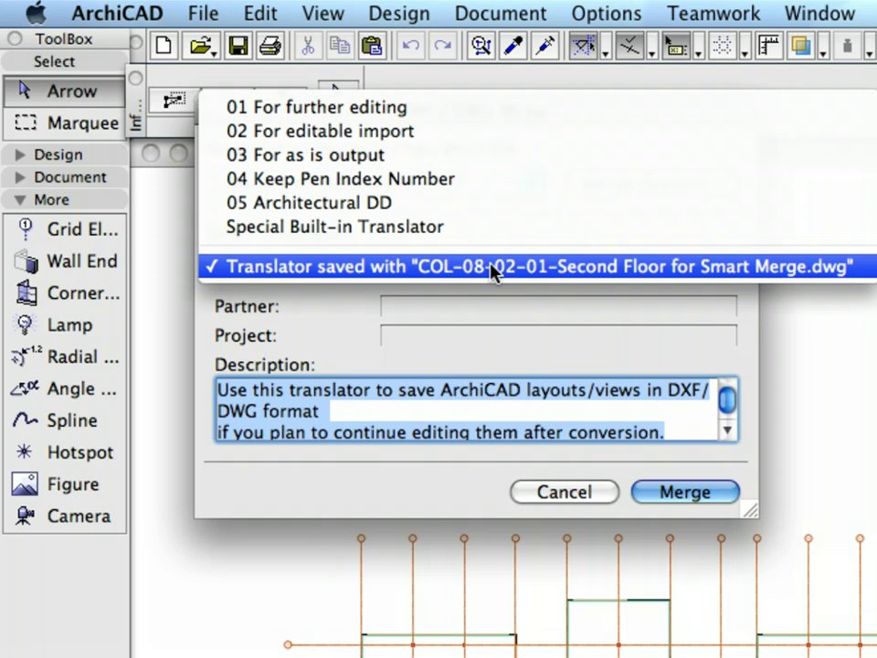
click(494, 266)
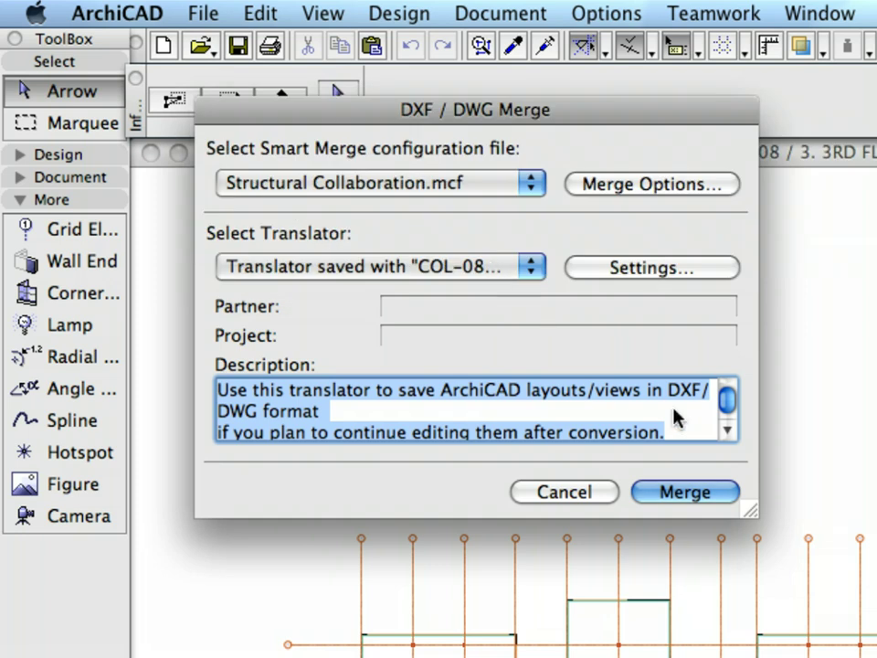
click(692, 495)
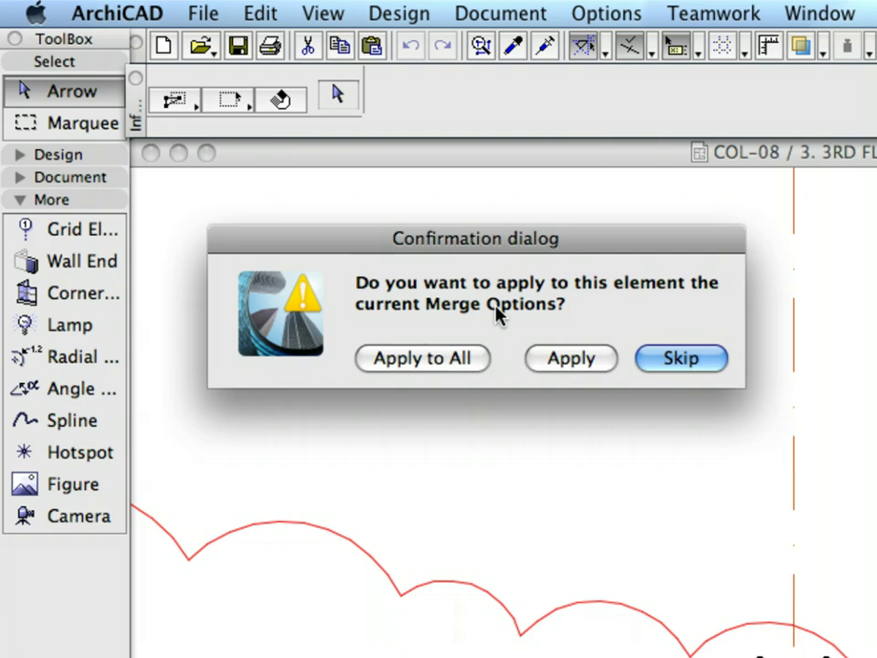
click(468, 358)
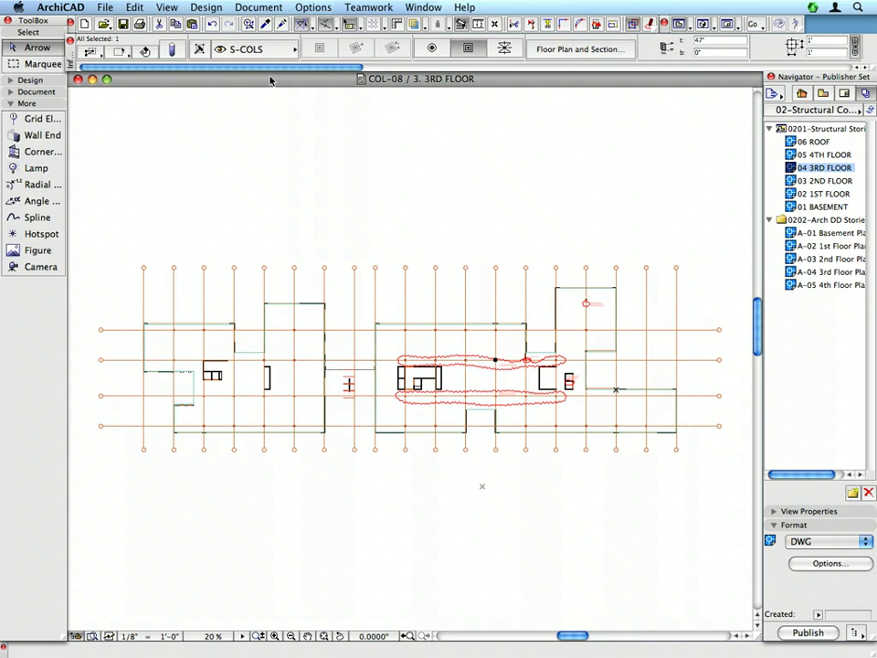
Step: Examine the structural consultant's red clouded markups and notes on the merged 3rd floor plan, covering the columns and the elevator shaft wall
scroll(590, 301, up, 10)
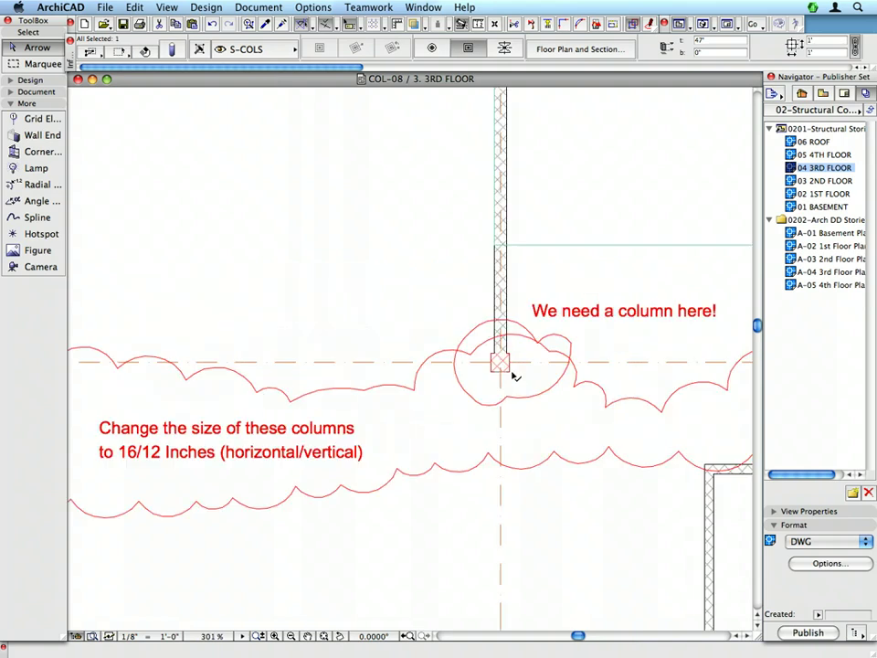
click(508, 371)
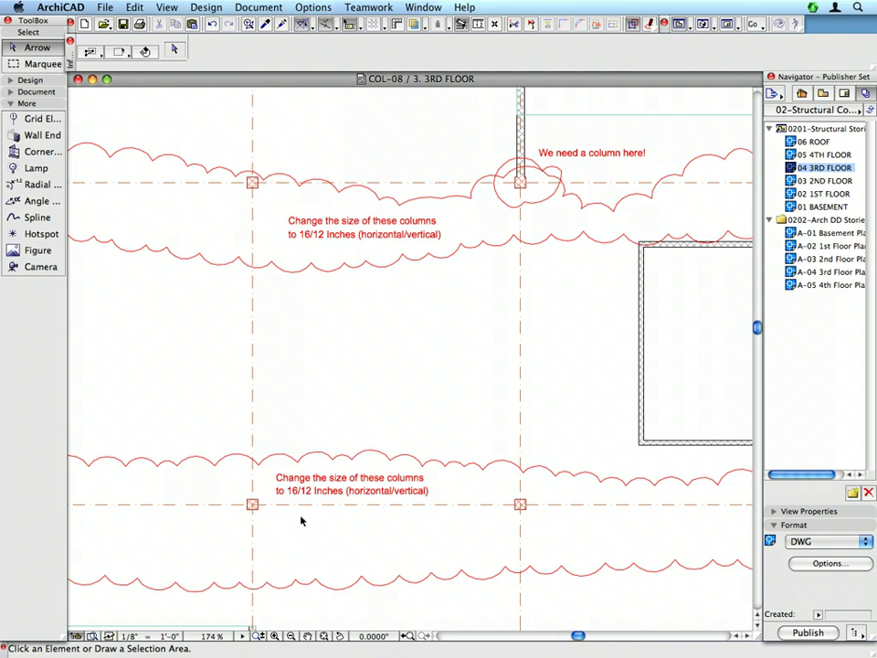
click(336, 459)
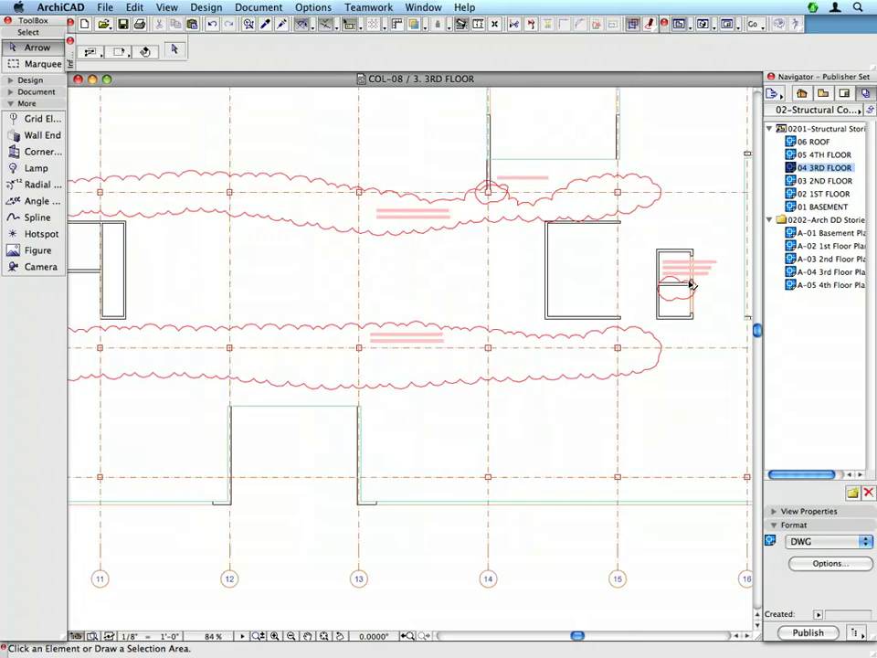
scroll(694, 288, up, 5)
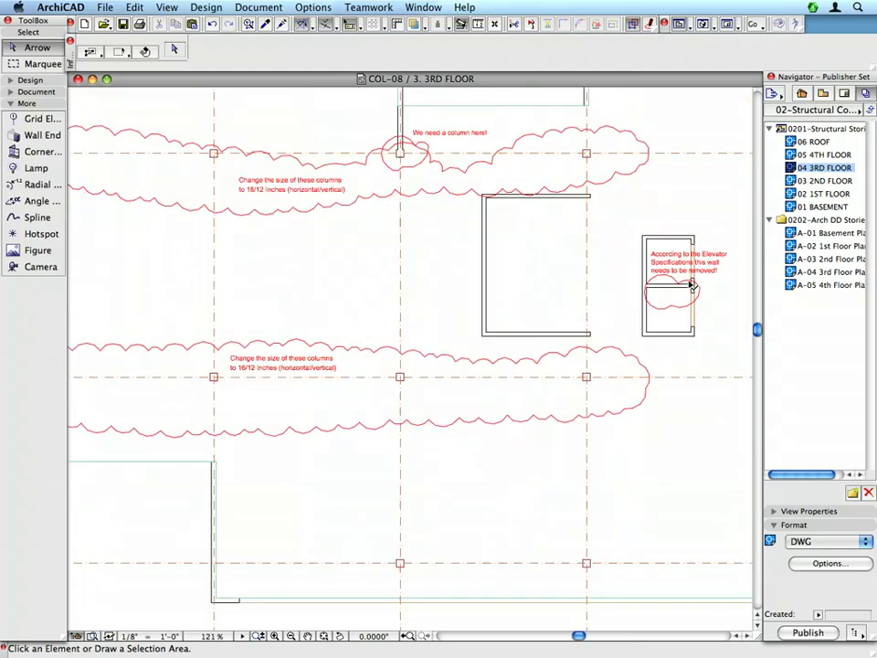
scroll(726, 296, up, 4)
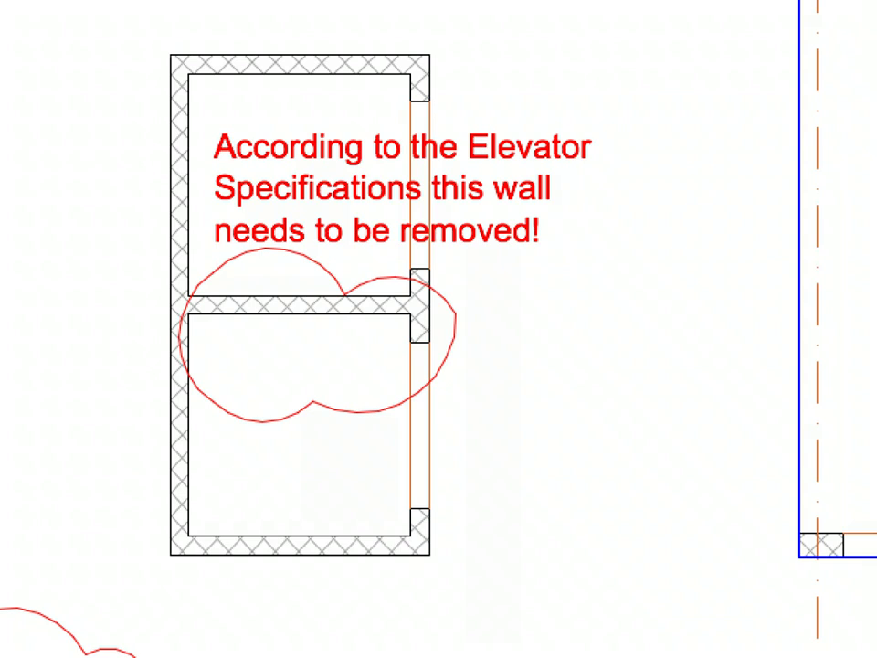
mouse_move(370, 319)
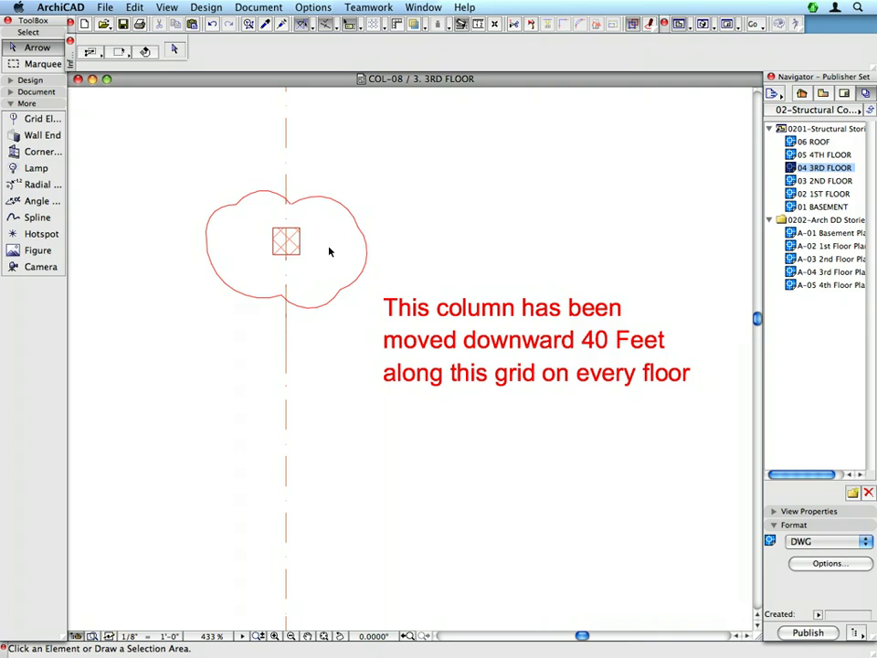
middle_click(330, 251)
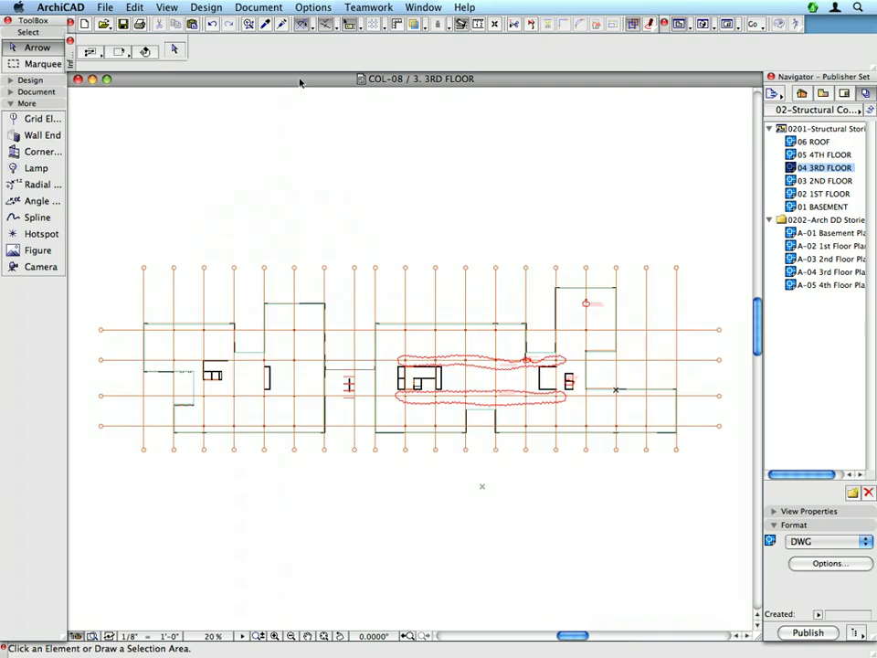